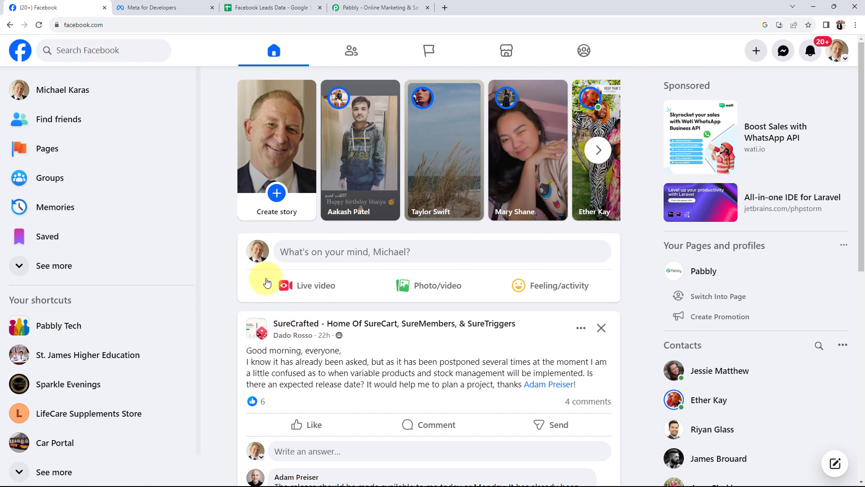
- Look over the Facebook home feed and the Facebook Leads Data spreadsheet in Google Sheets
scroll(284, 292, "down", 1)
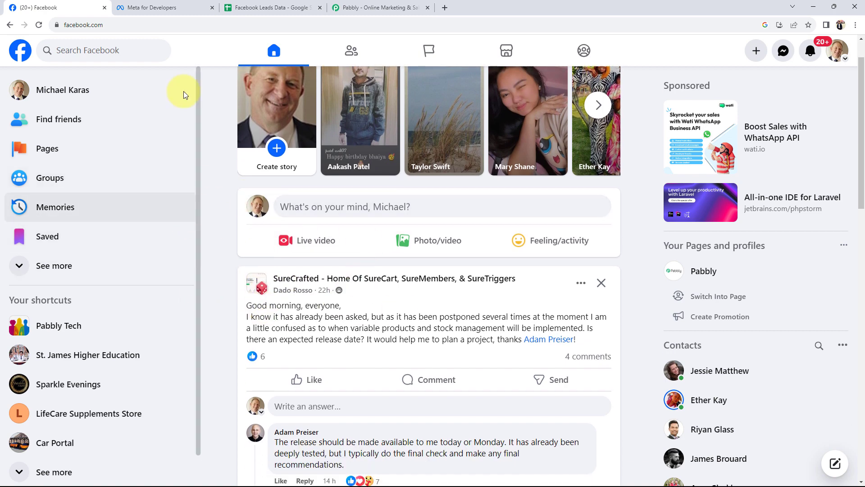
left_click(269, 8)
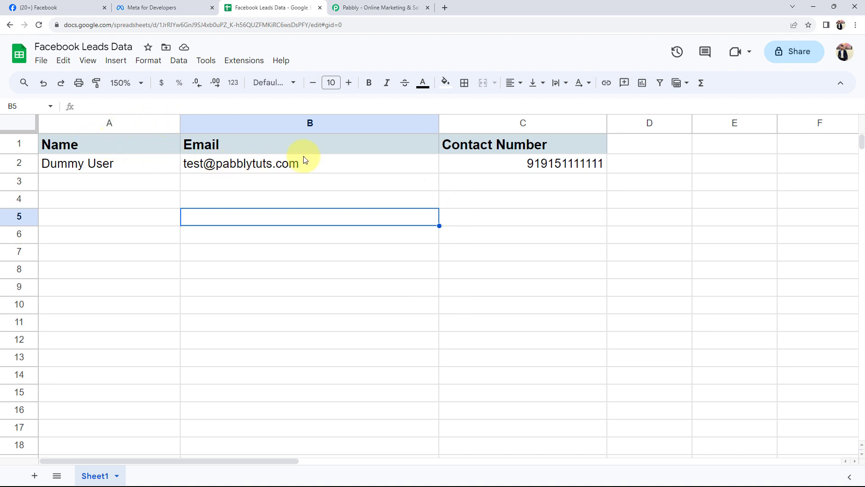
- Switch to the Pabbly website, sign in, and open Pabbly Connect from the list of apps
left_click(368, 9)
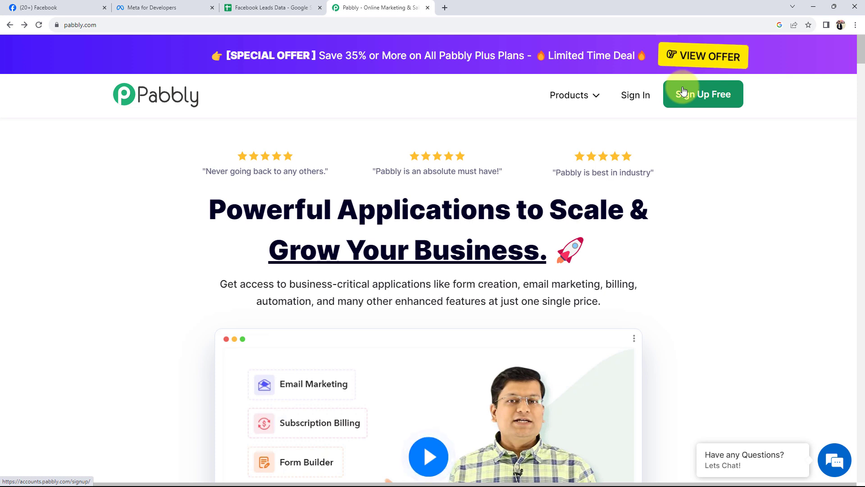
left_click(635, 94)
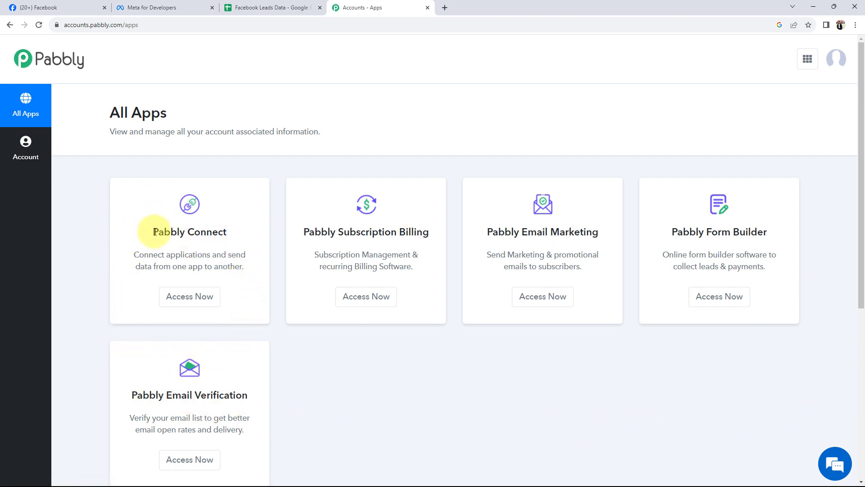
left_click_drag(155, 232, 229, 231)
left_click(190, 298)
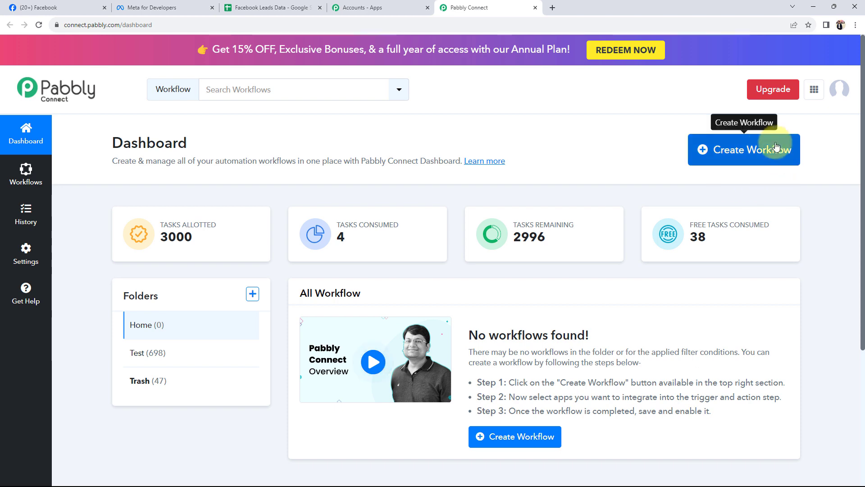
- Create a workflow named "Add Educational Institution Leads from Facebook Lead Ads to G…" in the Home folder and collapse its trigger step
left_click(752, 147)
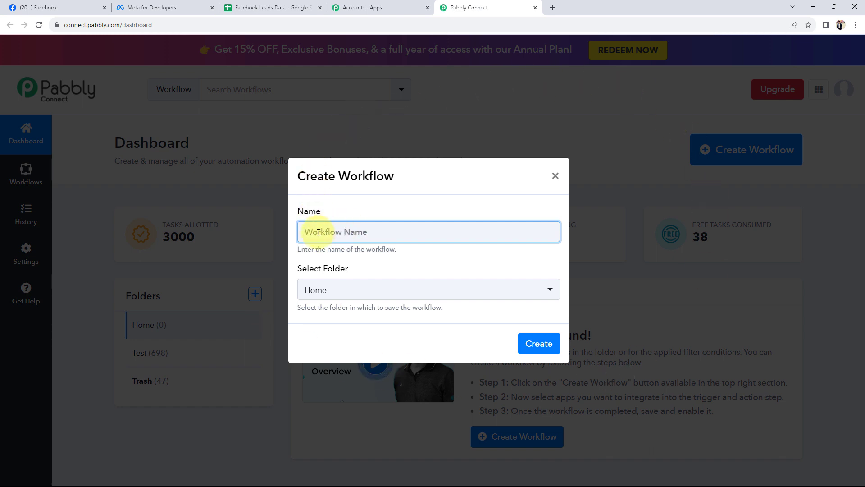
key("ctrl+v")
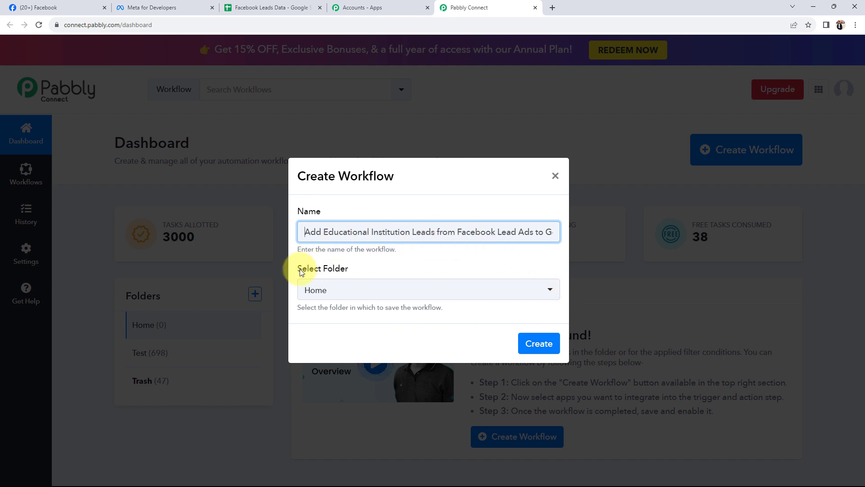
left_click(342, 288)
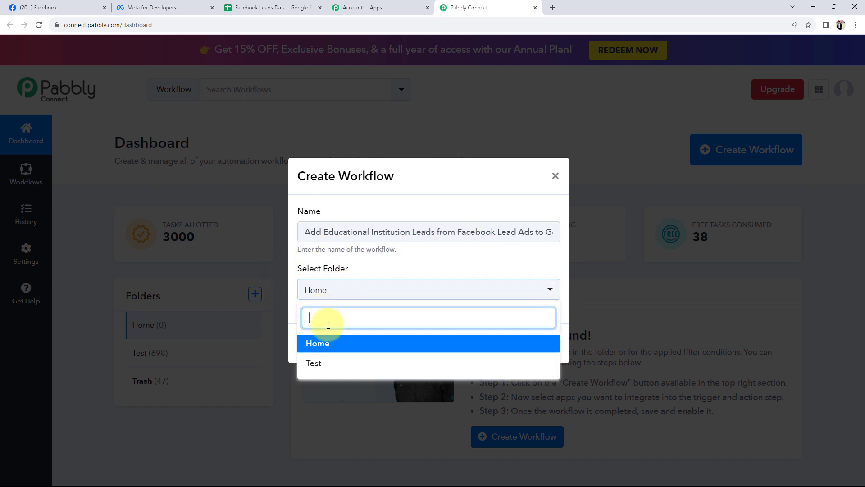
left_click(325, 343)
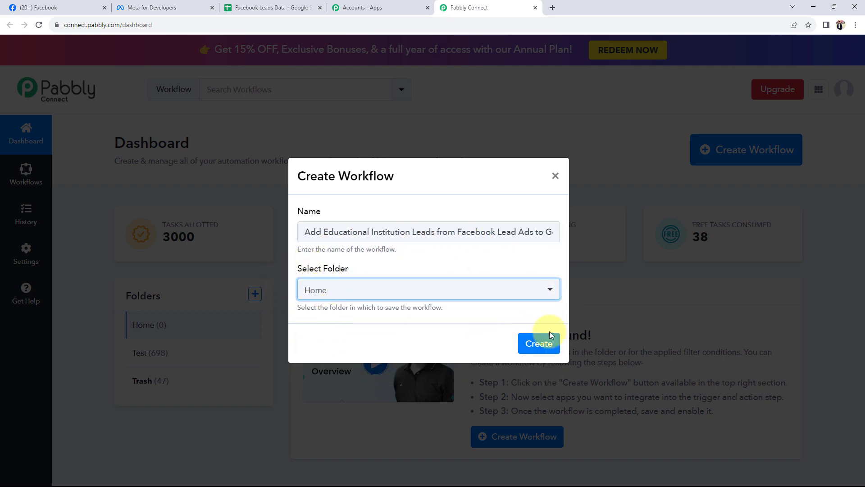
left_click(539, 343)
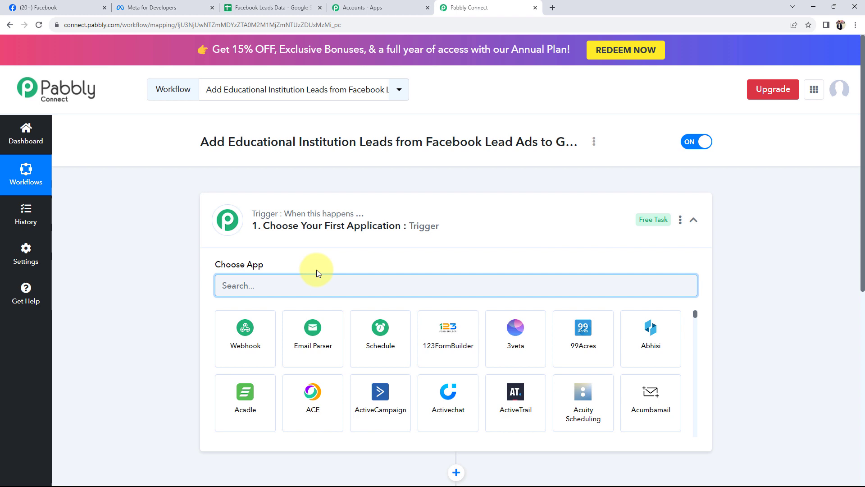
left_click(455, 217)
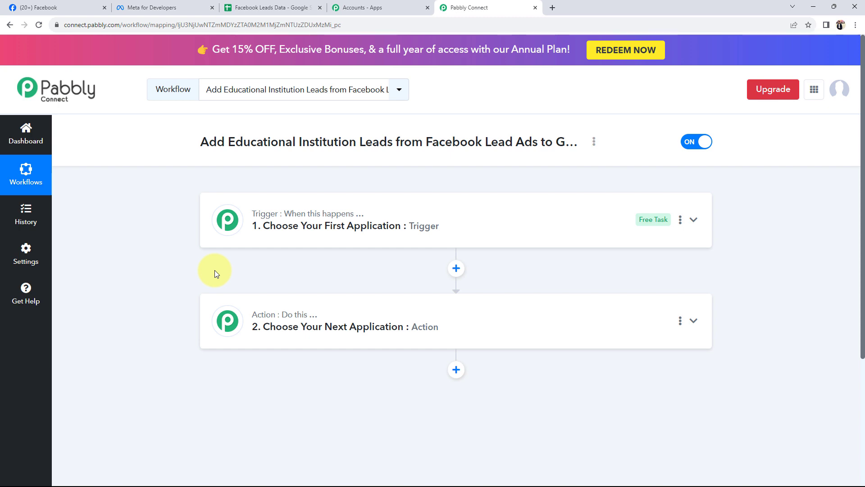
- Review the page shortcuts on Facebook and the Name, Email and Contact Number columns in the Facebook Leads Data spreadsheet
left_click(53, 2)
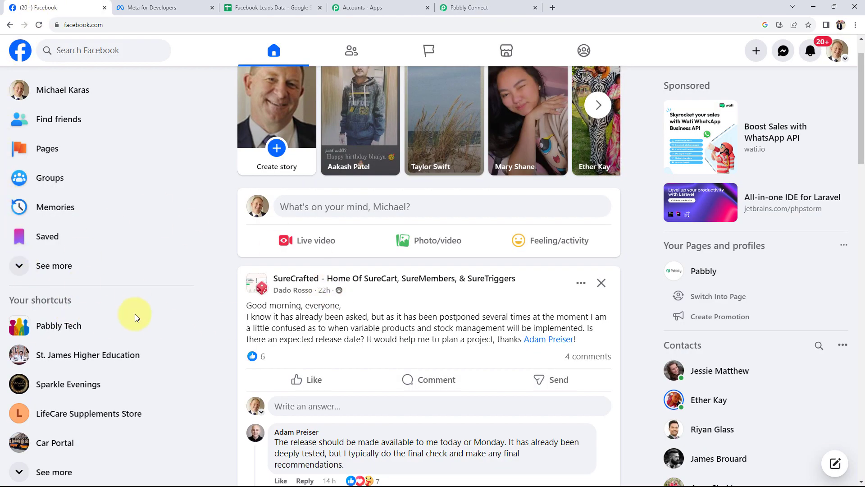
scroll(132, 318, "down", 1)
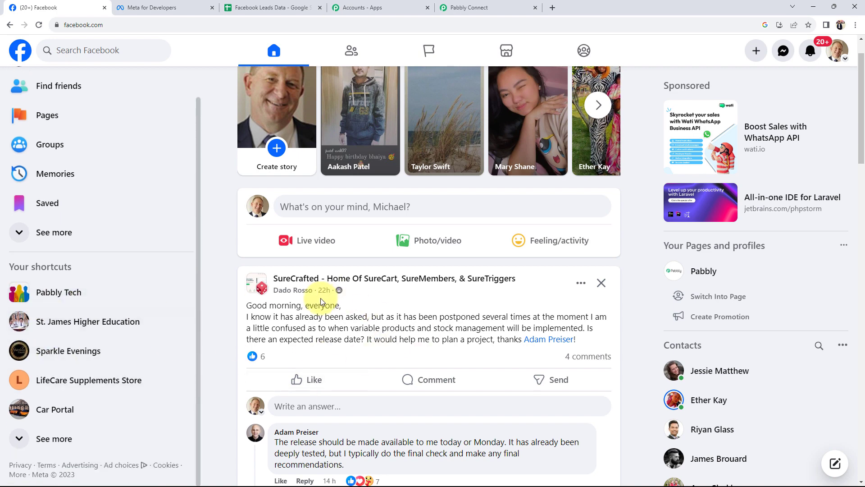
left_click(273, 7)
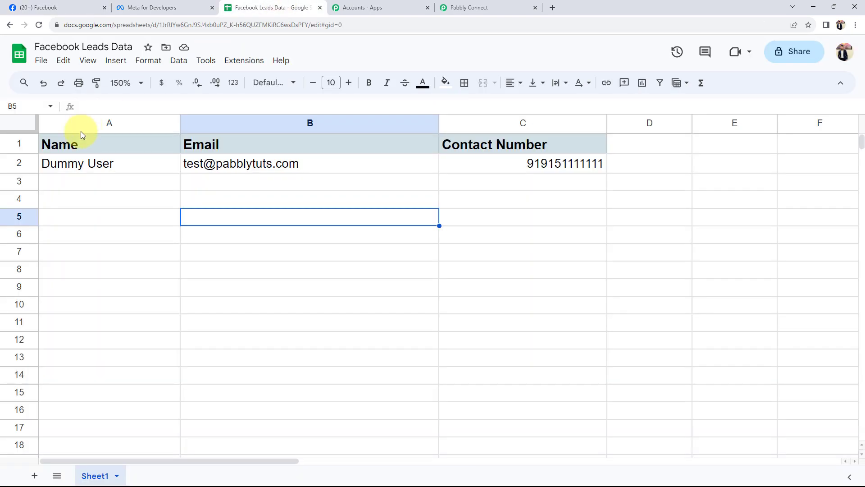
mouse_move(224, 176)
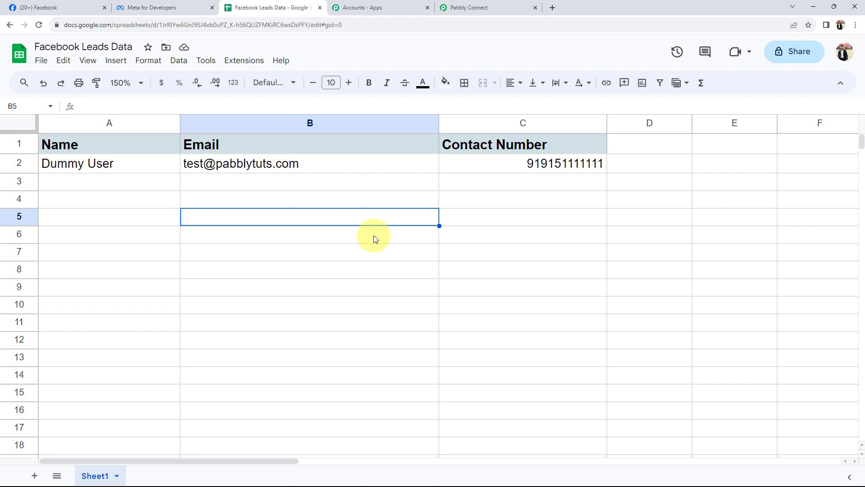
- Open the St. James Higher Education page on Facebook and switch into its profile, dismissing the switch notice
left_click(33, 7)
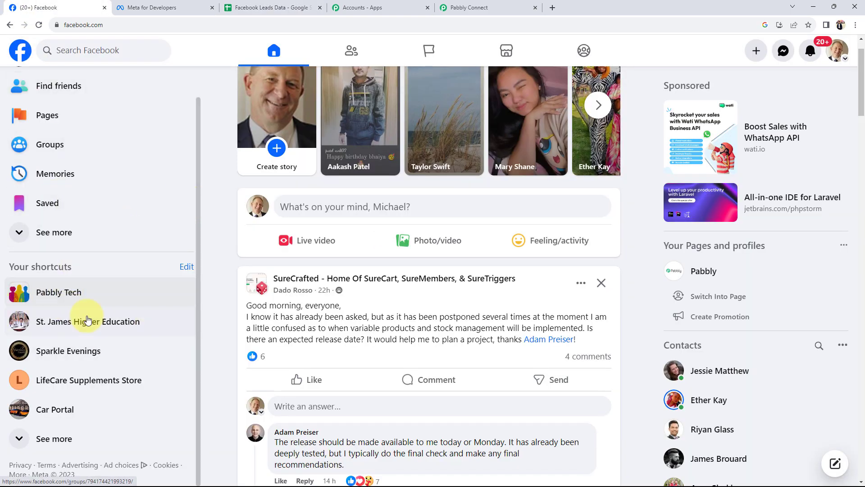
left_click(53, 324)
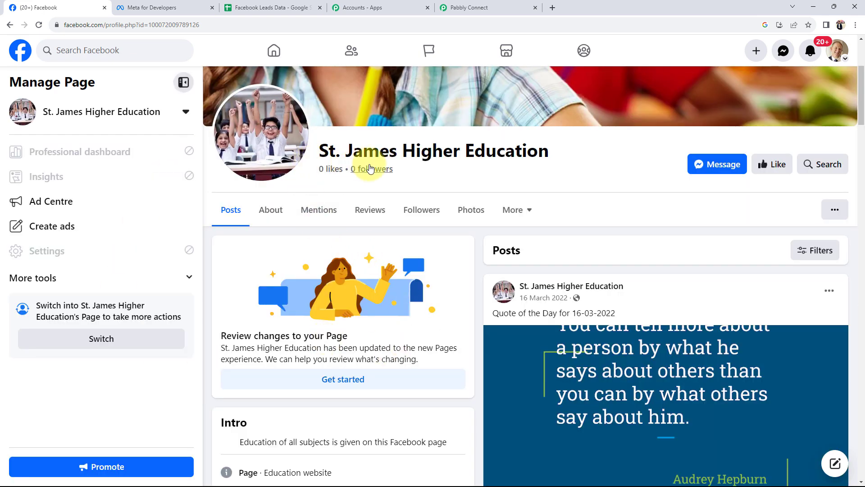
scroll(212, 284, "up", 4)
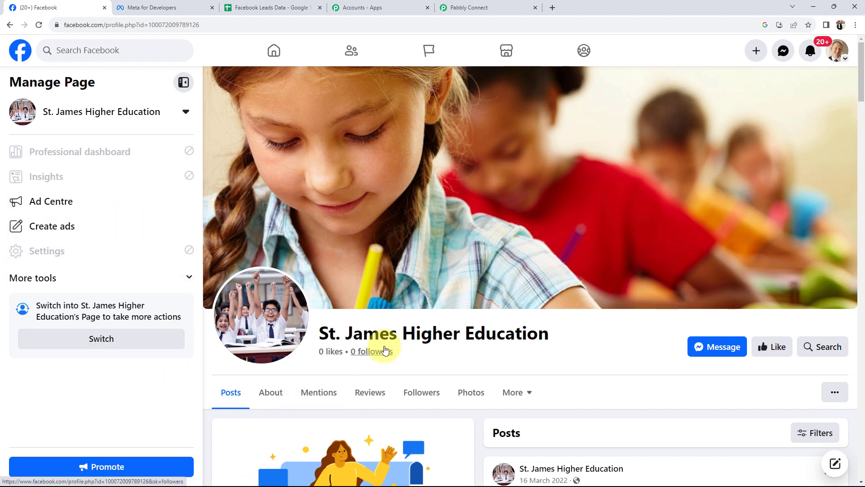
left_click(839, 52)
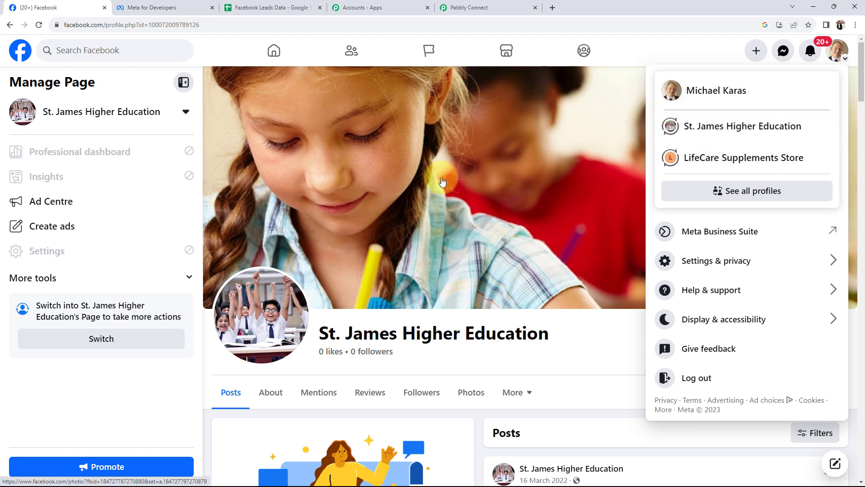
left_click(716, 126)
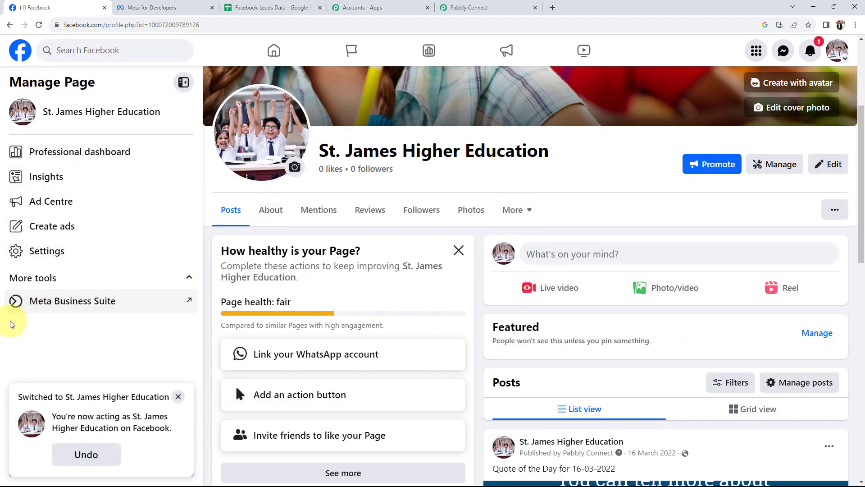
left_click(178, 397)
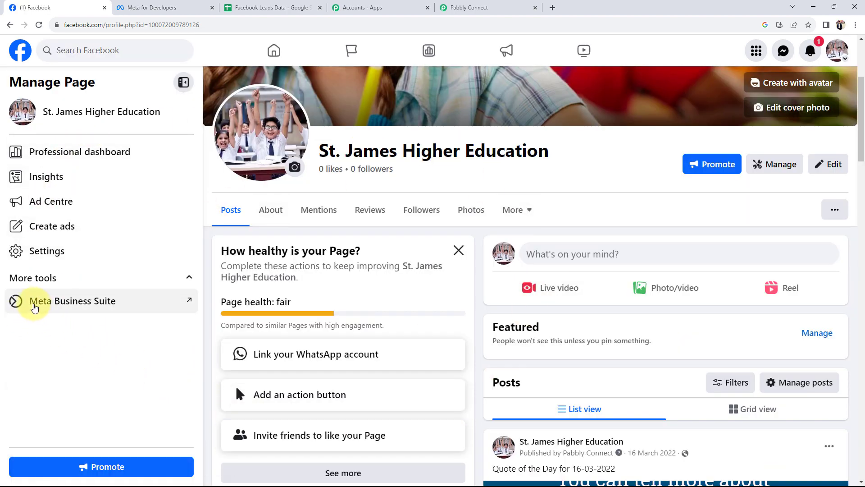
- Open Meta Business Suite for the St. James Higher Education page and go to its Instant Forms tool
left_click(113, 302)
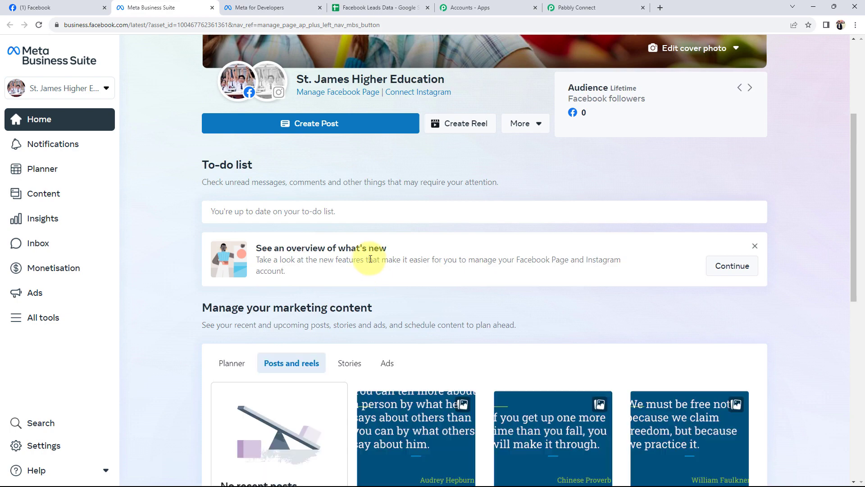
scroll(365, 257, "up", 2)
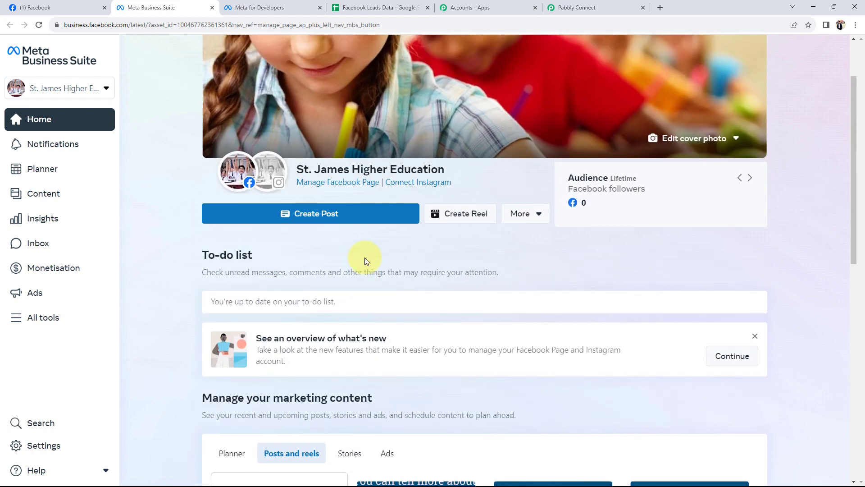
left_click(31, 329)
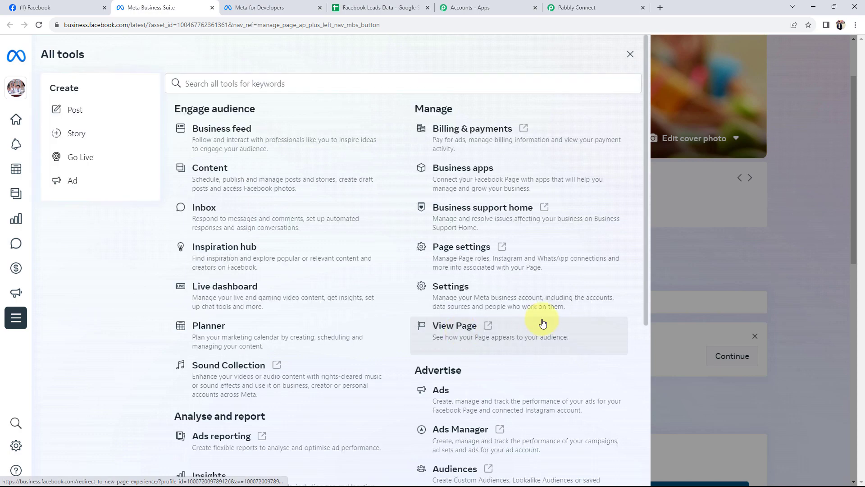
scroll(531, 331, "down", 3)
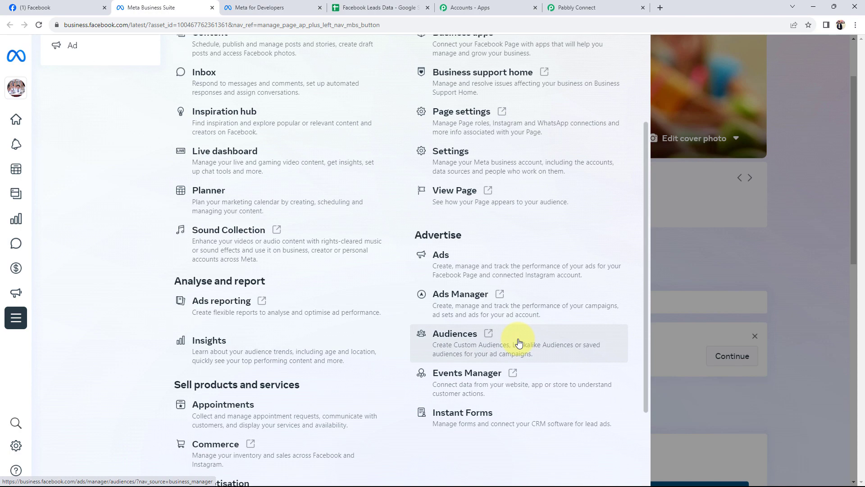
left_click(469, 414)
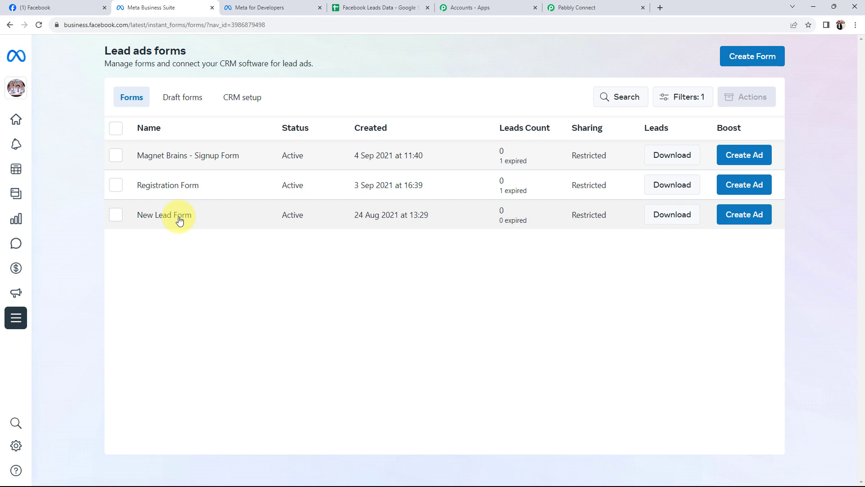
- Check the column headers of the Facebook Leads Data spreadsheet and return to the lead ads forms list
left_click(373, 9)
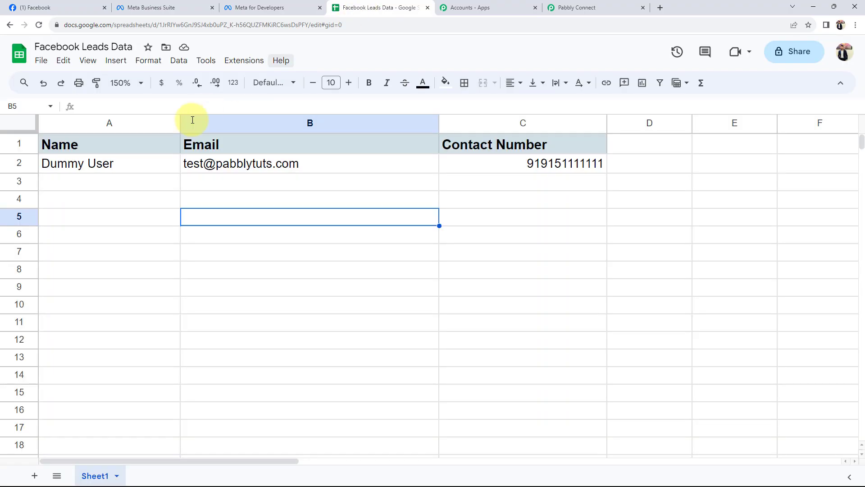
left_click(121, 6)
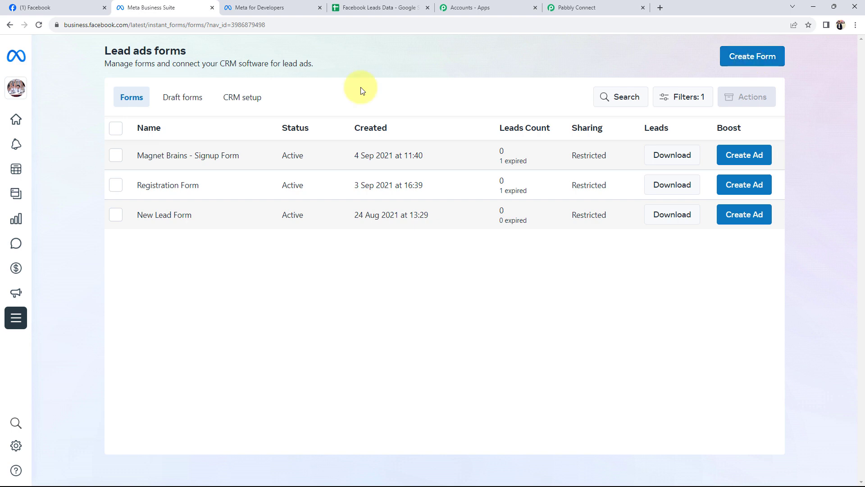
- Switch to Pabbly Connect and set the workflow's trigger to Facebook Lead Ads with the New Lead (Instant) event
left_click(586, 7)
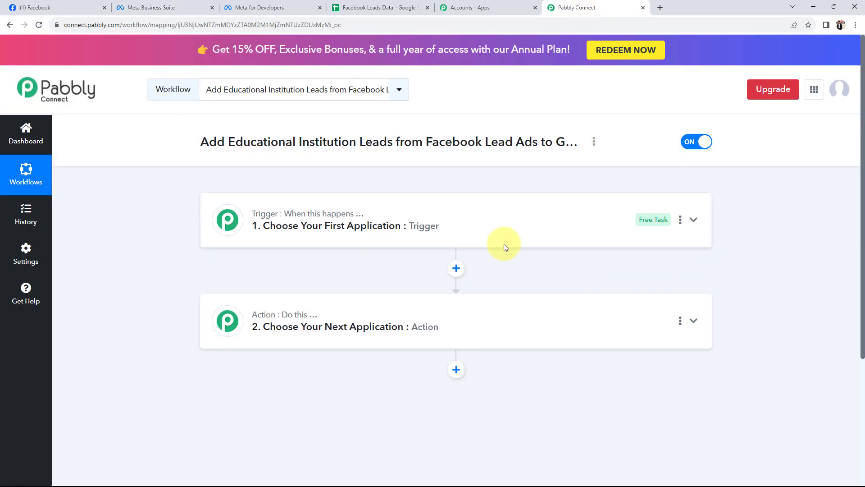
scroll(259, 239, "down", 3)
left_click(265, 98)
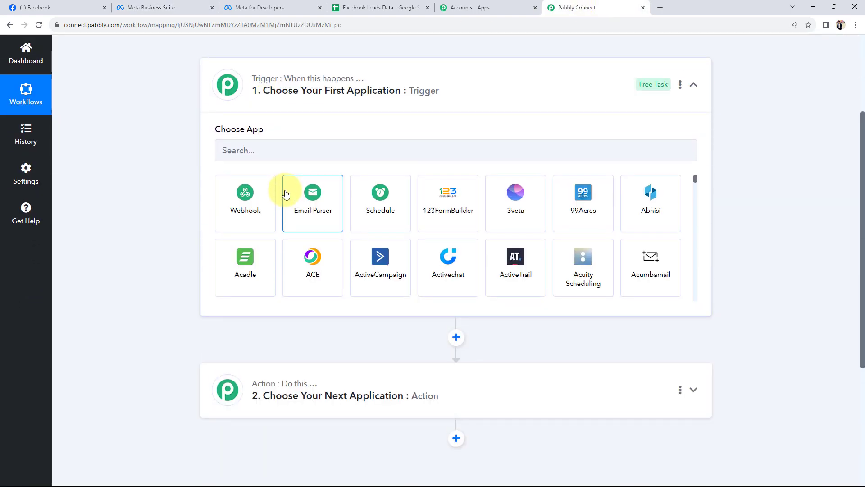
left_click(266, 156)
type("facebb")
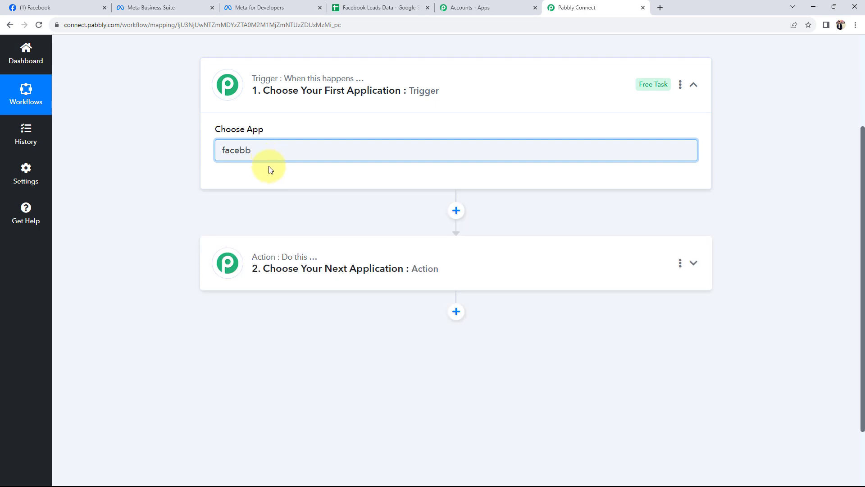
key("BackSpace")
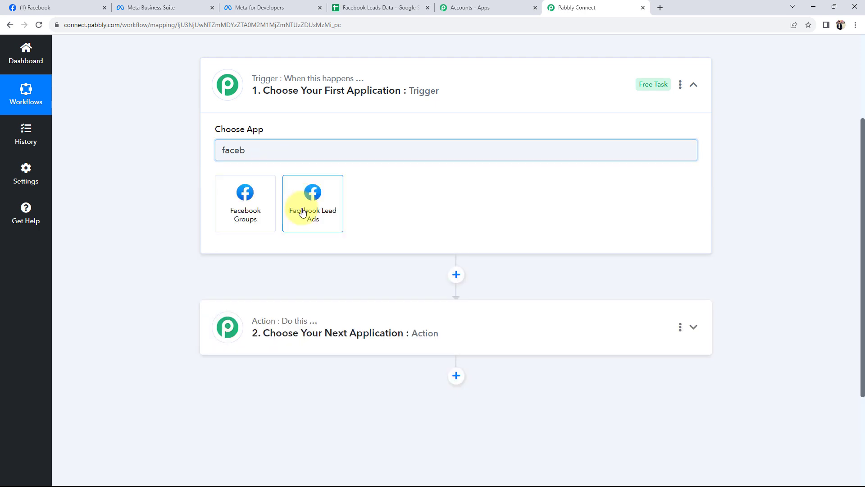
left_click(309, 209)
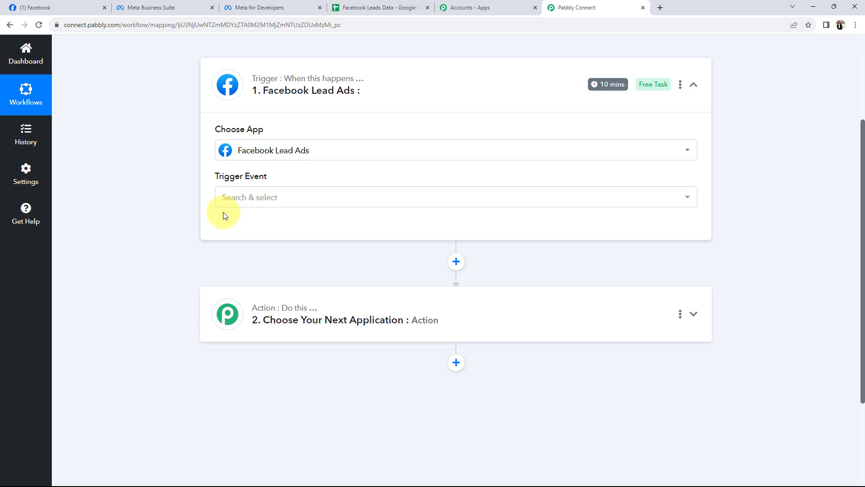
left_click(269, 194)
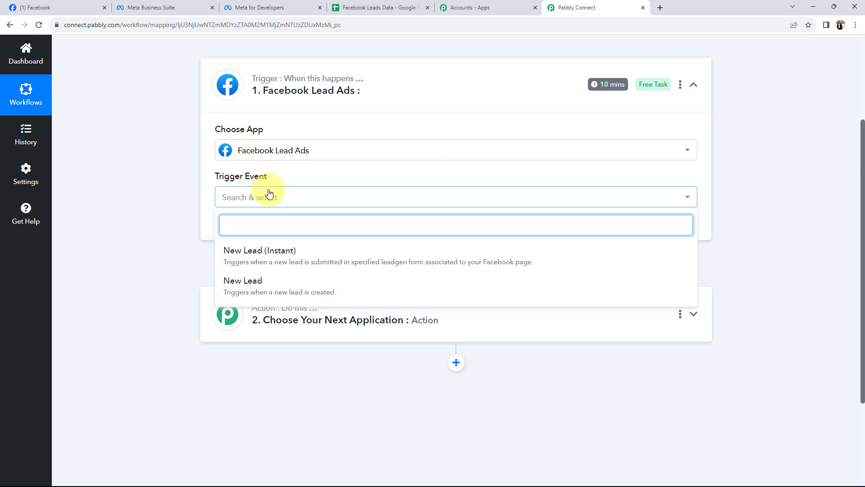
left_click(235, 249)
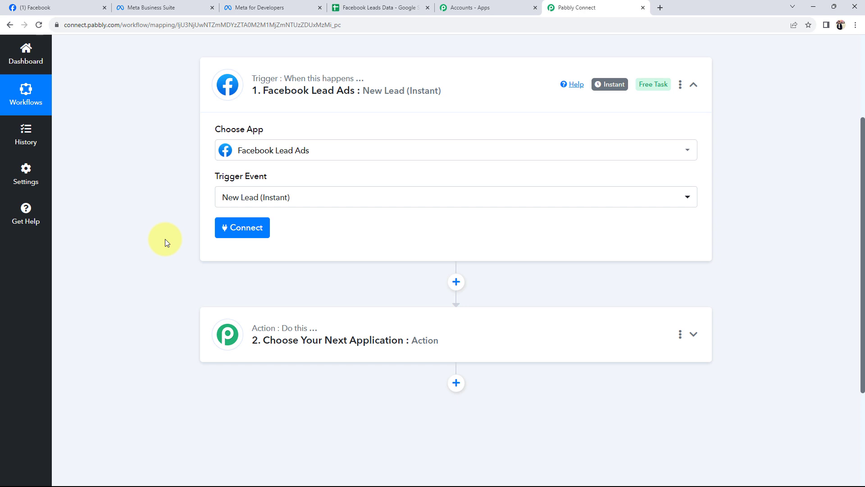
- Set the workflow's action application to Google Sheets with the Add New Row event
scroll(165, 238, "up", 2)
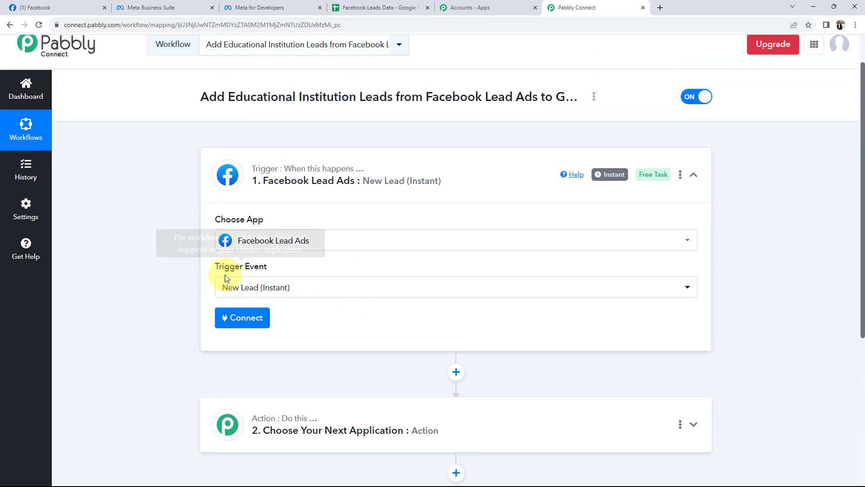
scroll(188, 310, "down", 4)
left_click(258, 269)
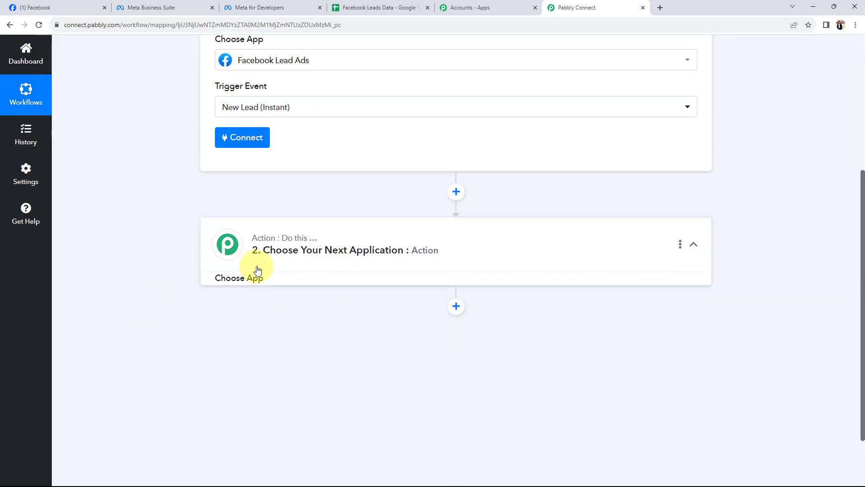
left_click(270, 311)
type("goo")
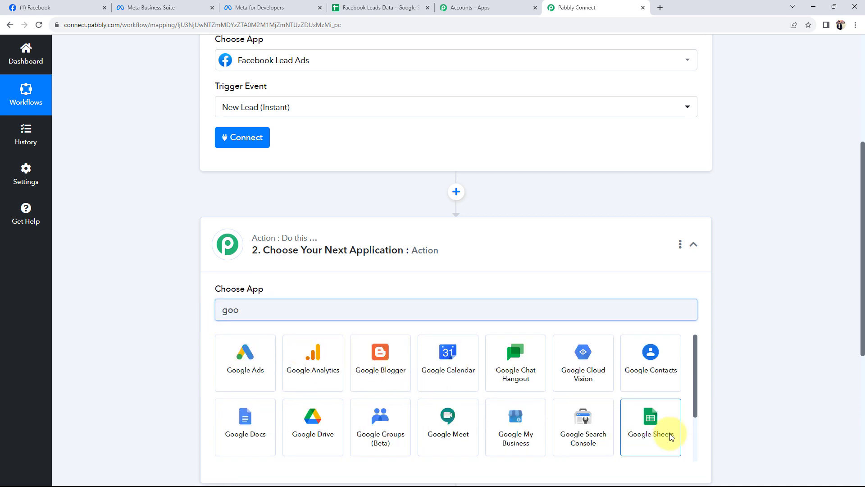
left_click(671, 436)
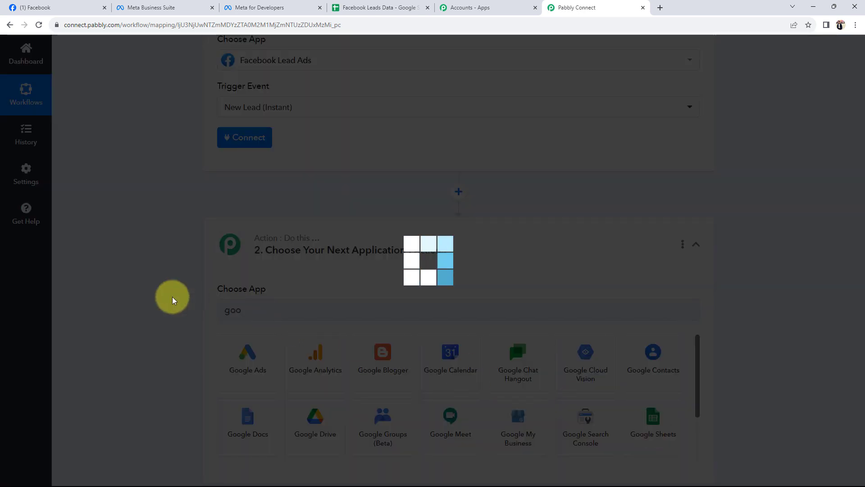
scroll(145, 291, "down", 1)
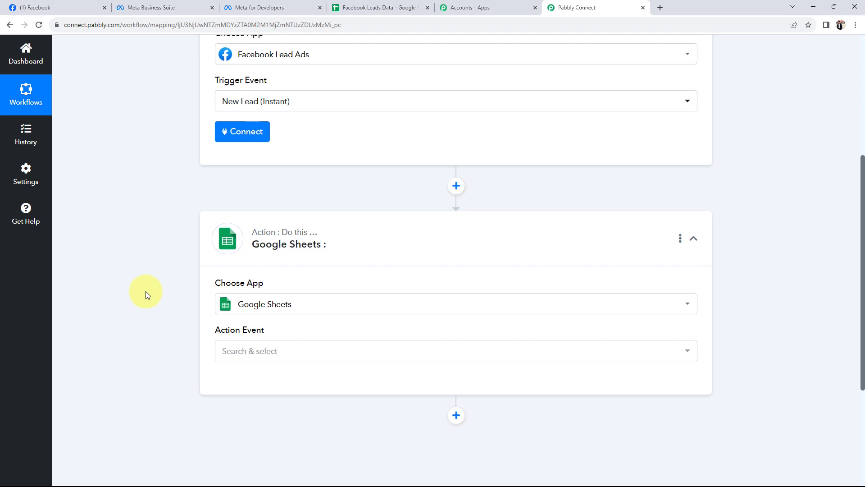
left_click(251, 316)
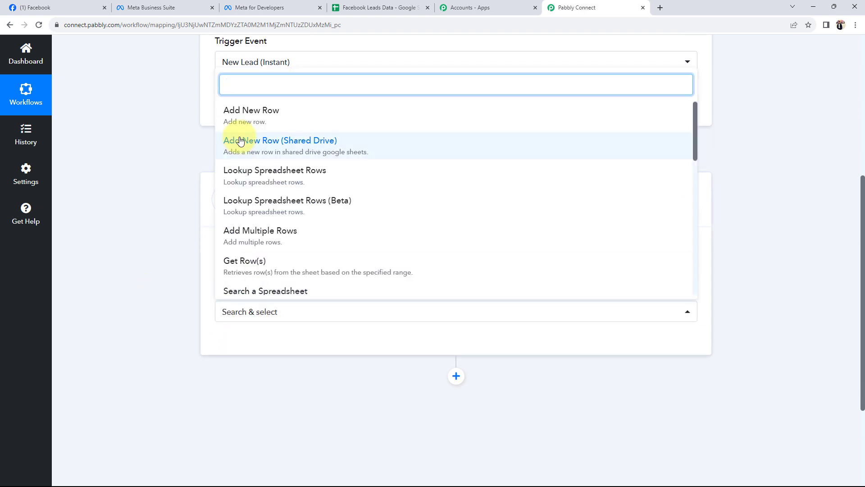
left_click(242, 119)
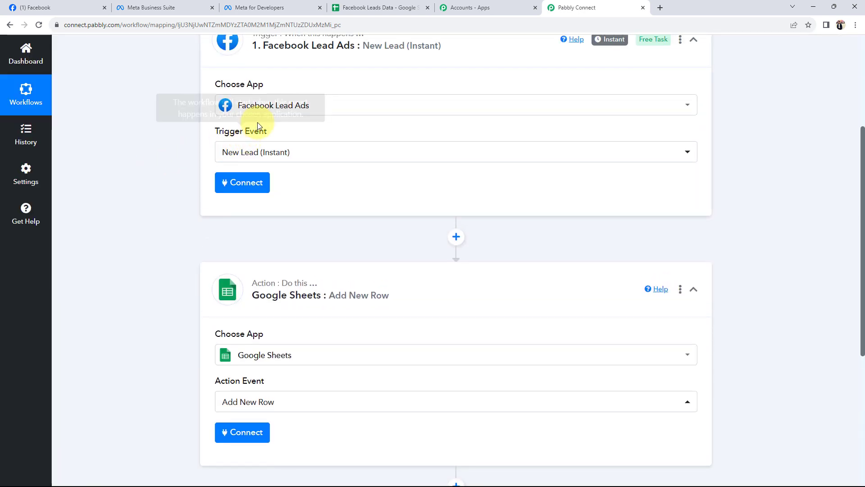
scroll(135, 203, "down", 3)
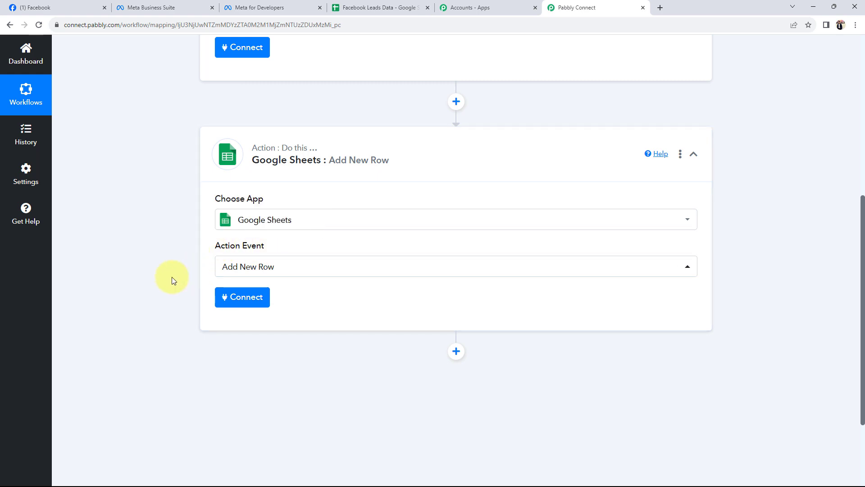
- Connect the Facebook Lead Ads trigger through a new connection authenticated with Facebook Lead Ads
scroll(172, 279, "up", 5)
scroll(171, 279, "down", 3)
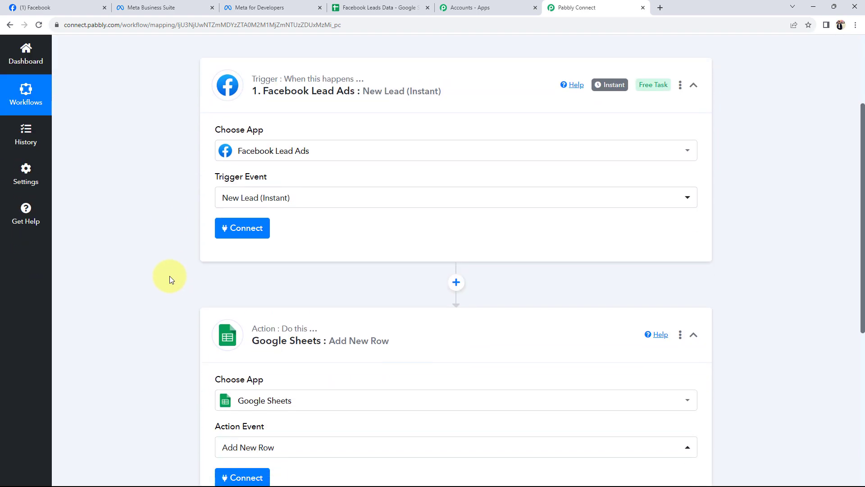
scroll(169, 276, "down", 1)
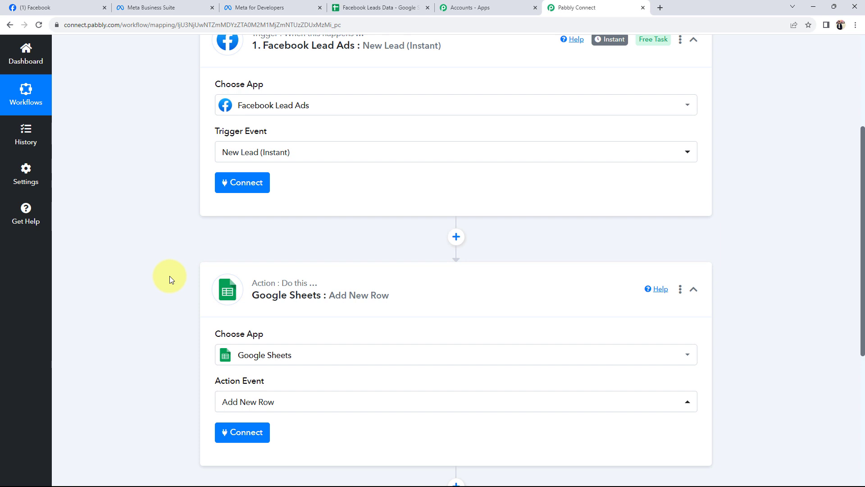
scroll(170, 276, "up", 1)
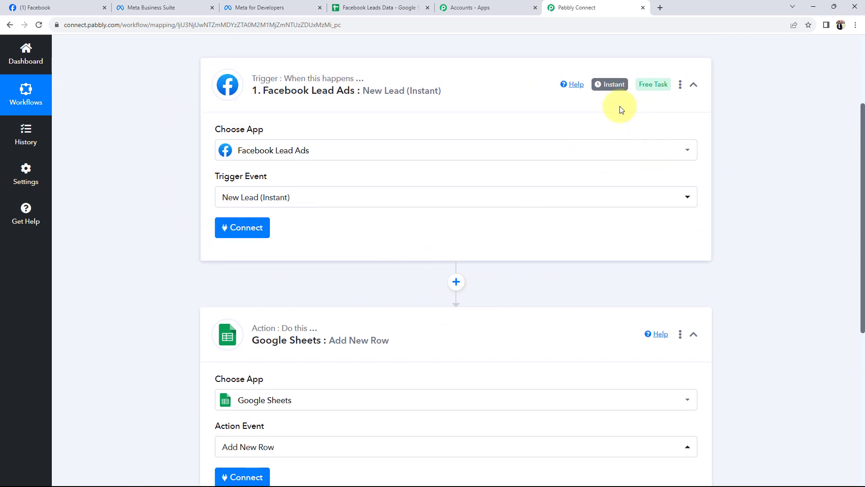
left_click(239, 228)
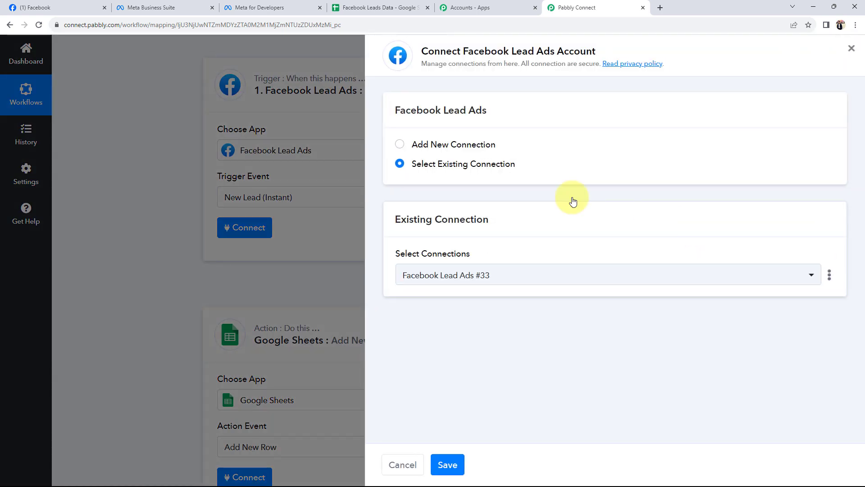
left_click(399, 145)
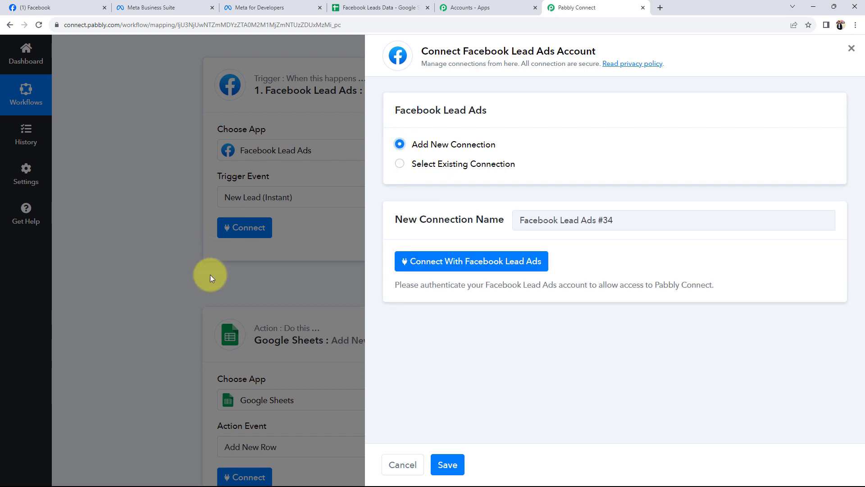
left_click(480, 263)
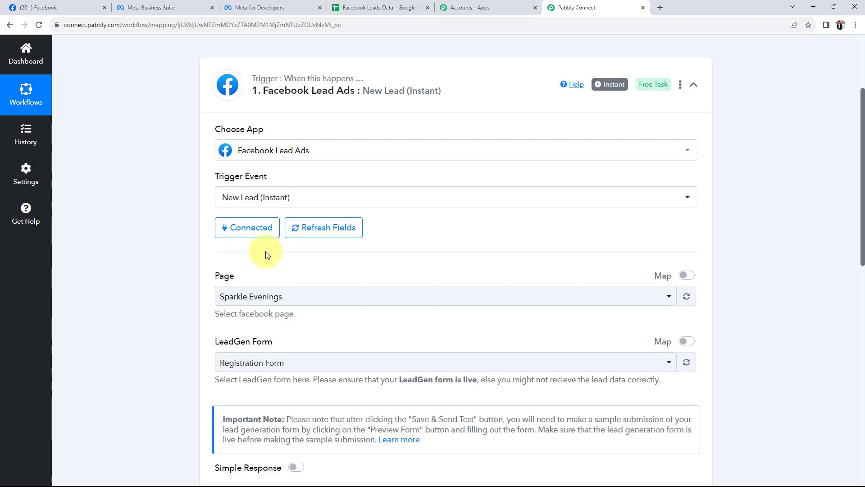
- Check the institution's page name on Facebook, then select St. James Higher Education as the trigger's page in Pabbly Connect
scroll(266, 252, "down", 1)
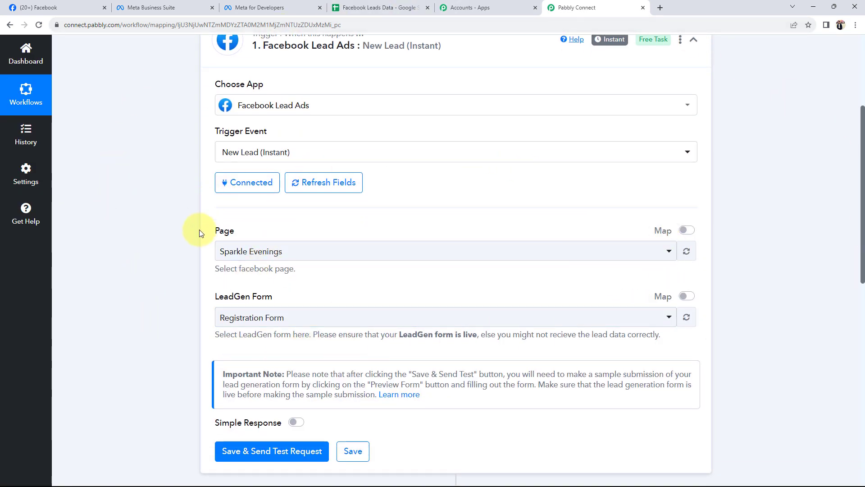
left_click_drag(216, 232, 229, 233)
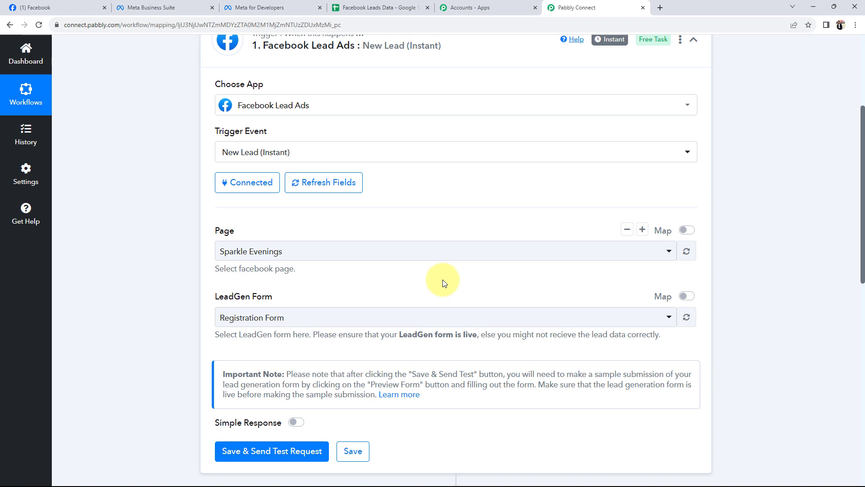
left_click(68, 7)
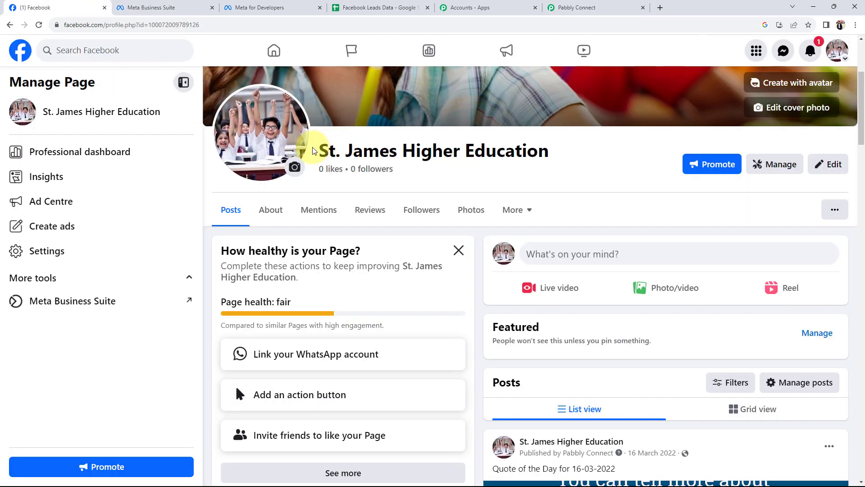
left_click_drag(326, 151, 554, 148)
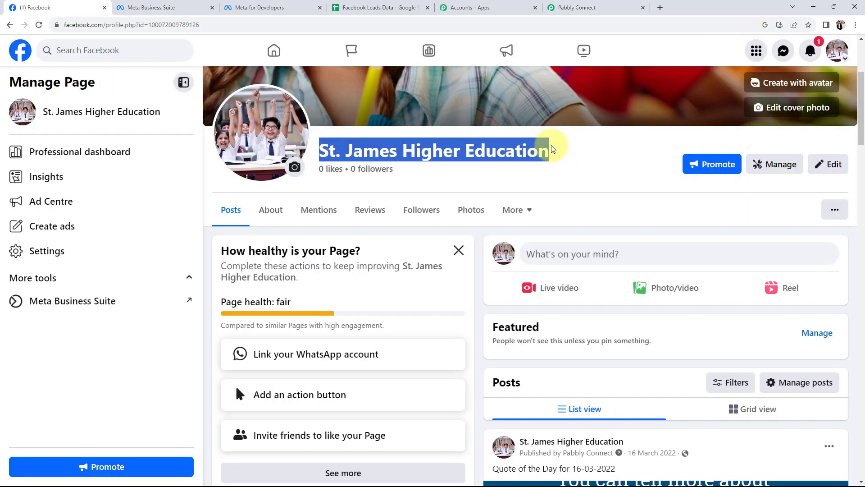
left_click(577, 8)
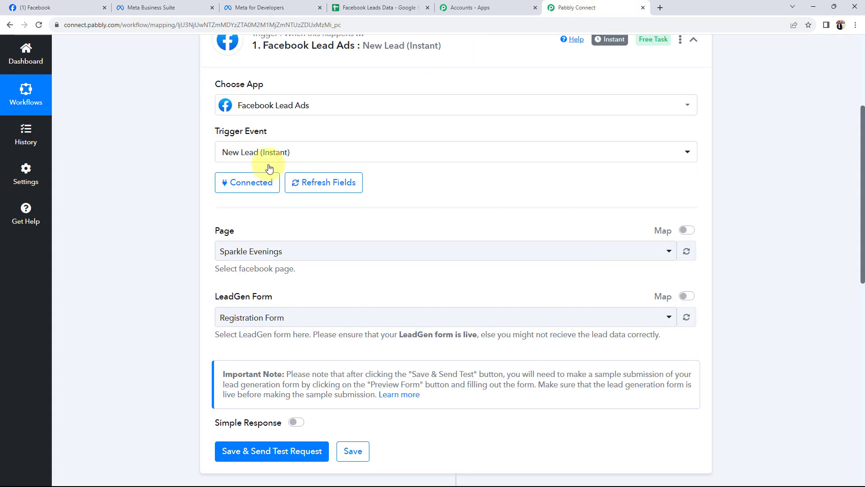
left_click(246, 256)
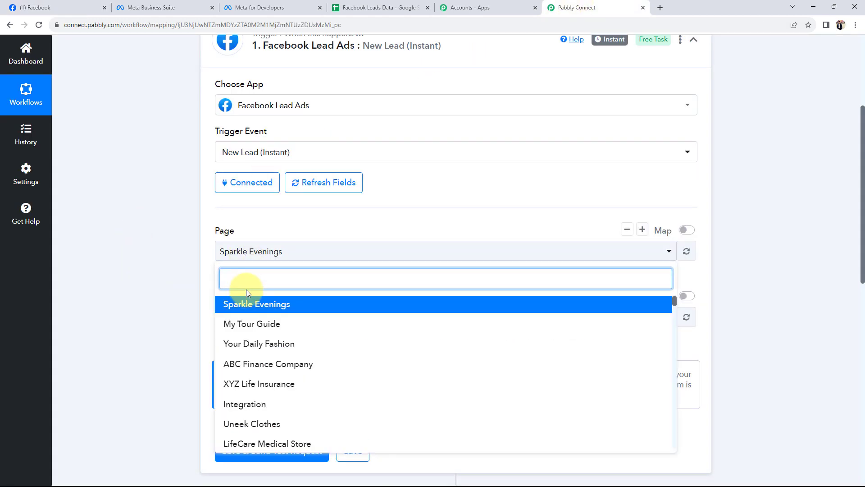
type("st.")
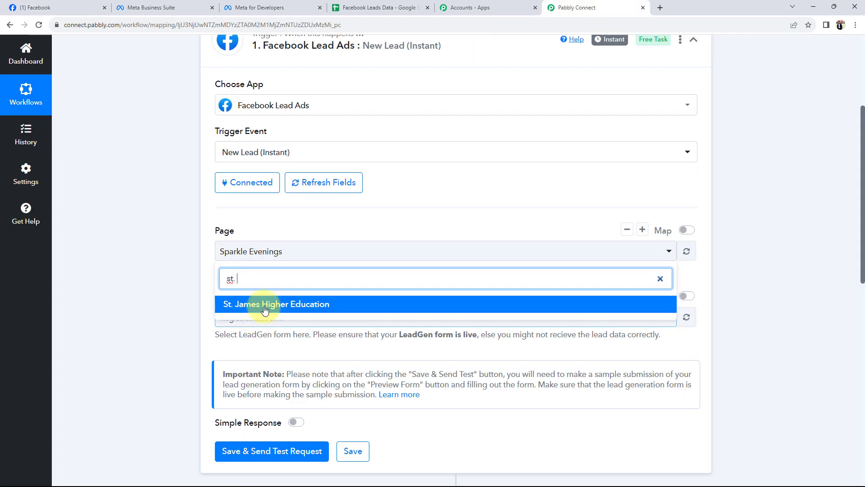
left_click(253, 299)
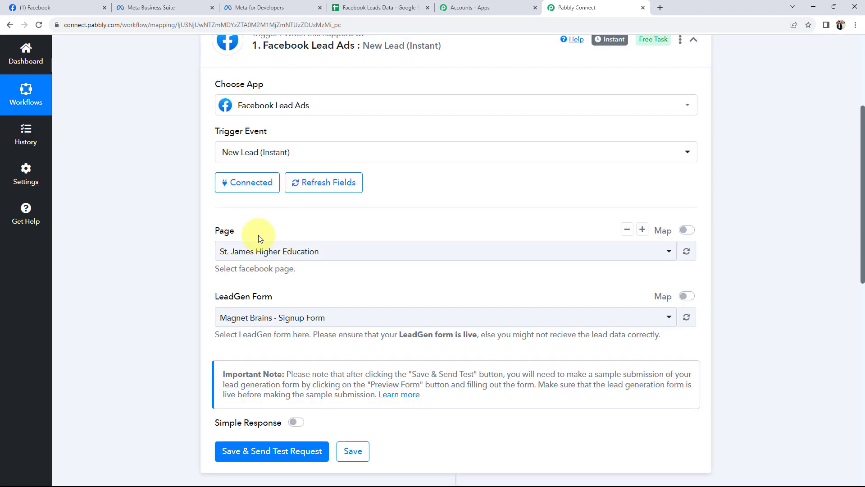
- Compare the LeadGen forms with the list in Meta Business Suite, choose New Lead Form, and save and send the trigger's test request
scroll(182, 293, "down", 2)
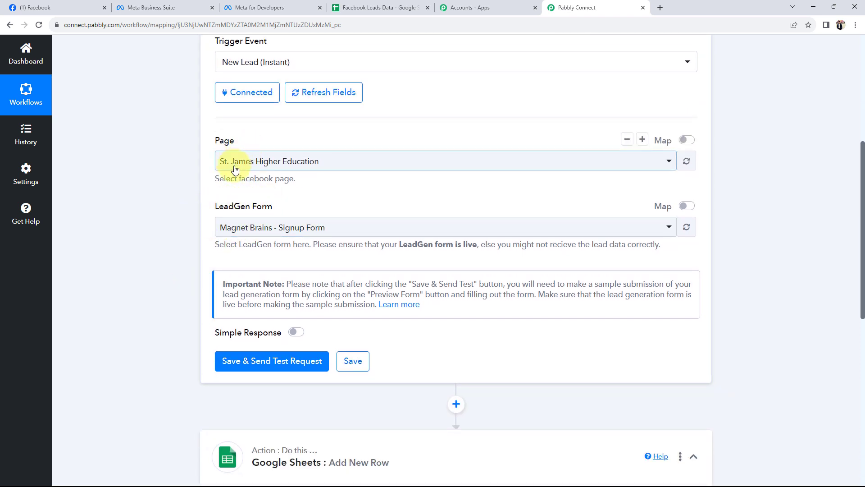
left_click(251, 227)
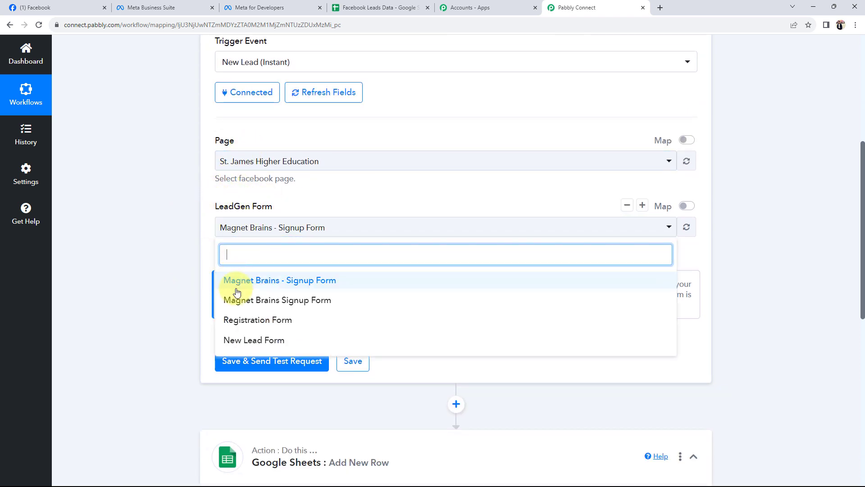
left_click(151, 8)
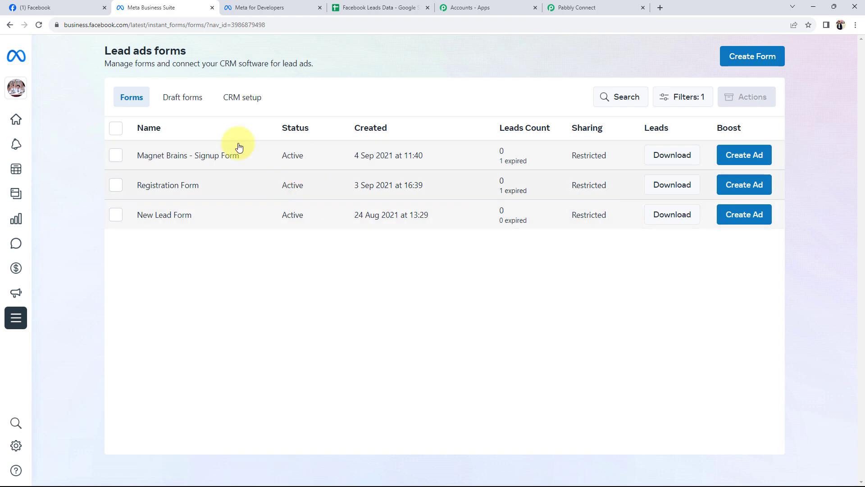
left_click(570, 8)
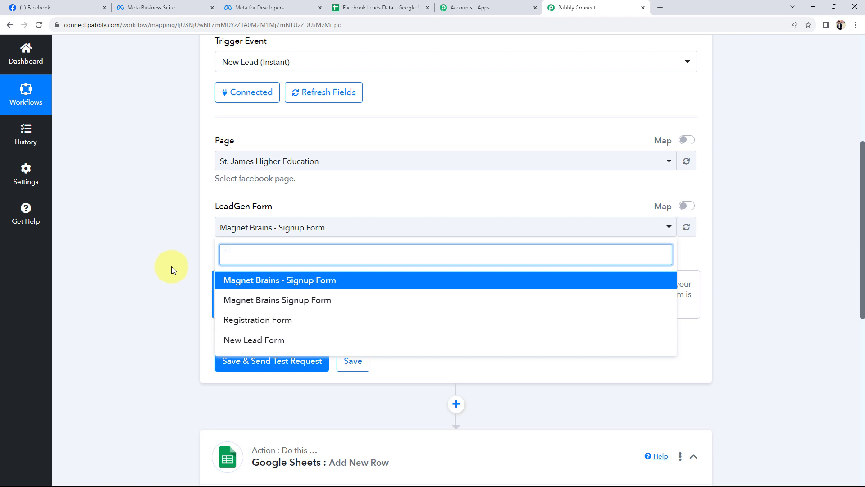
left_click(284, 339)
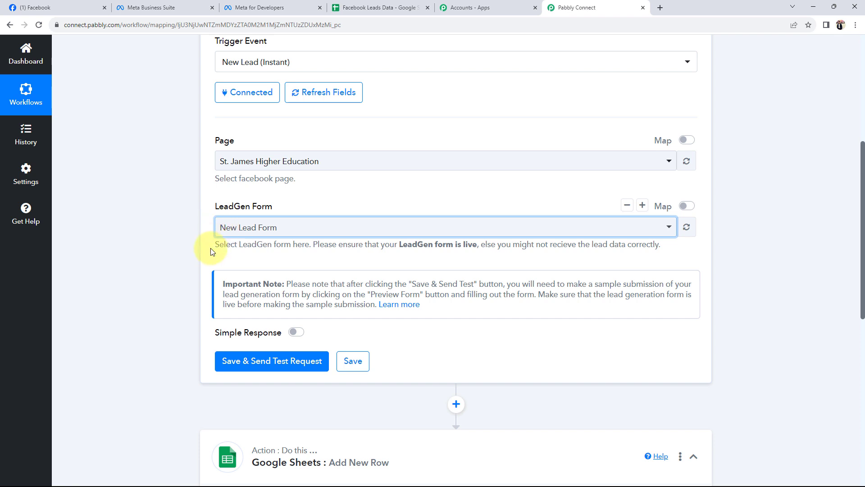
left_click(243, 362)
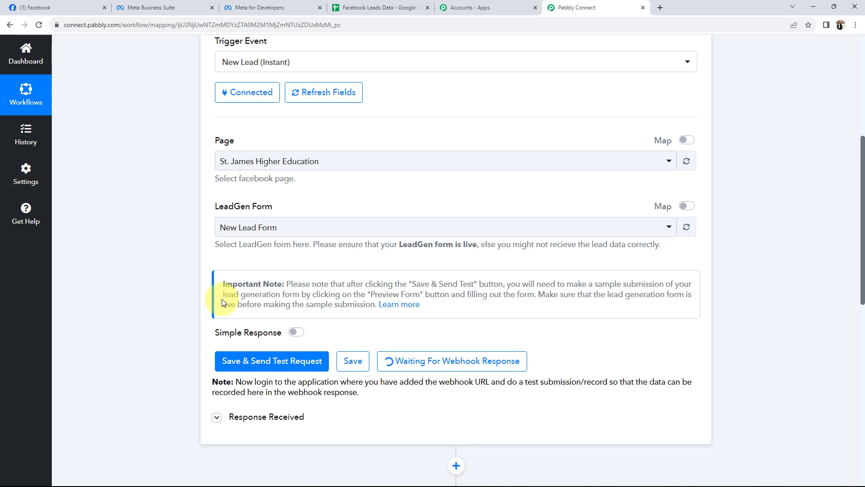
- Switch to Meta for Developers and open the Lead Ads RTU Debug Tool from its developer tools
left_click(259, 2)
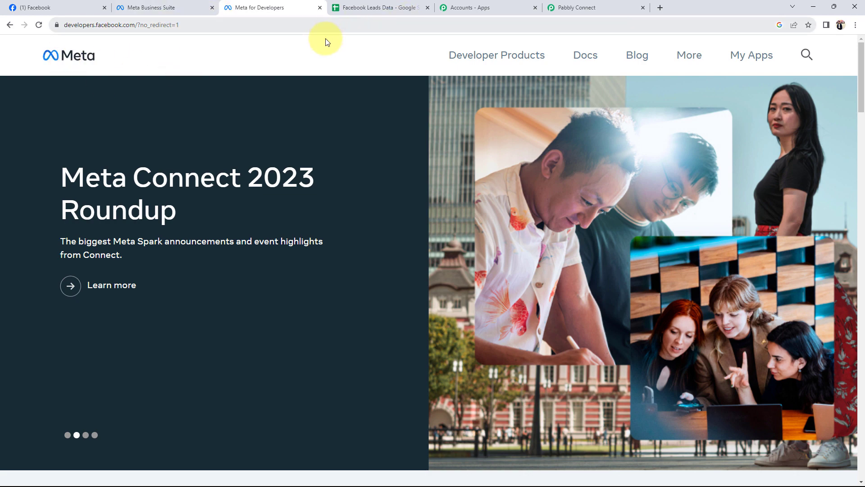
left_click(740, 54)
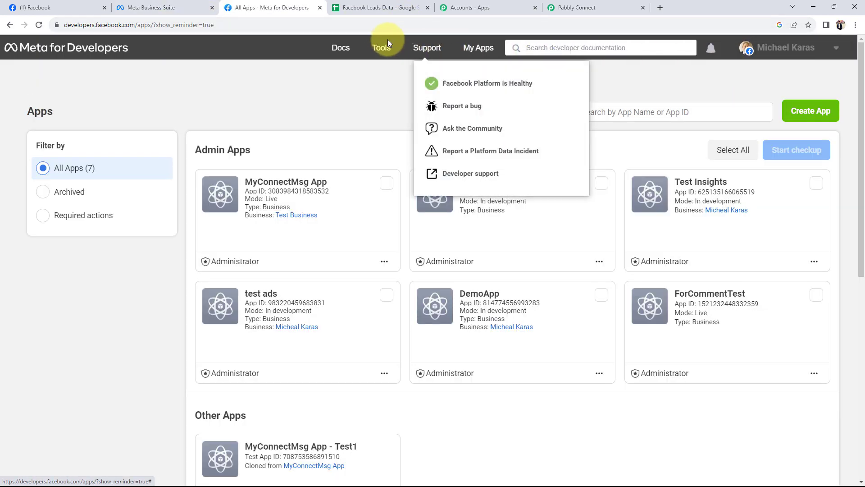
left_click(381, 48)
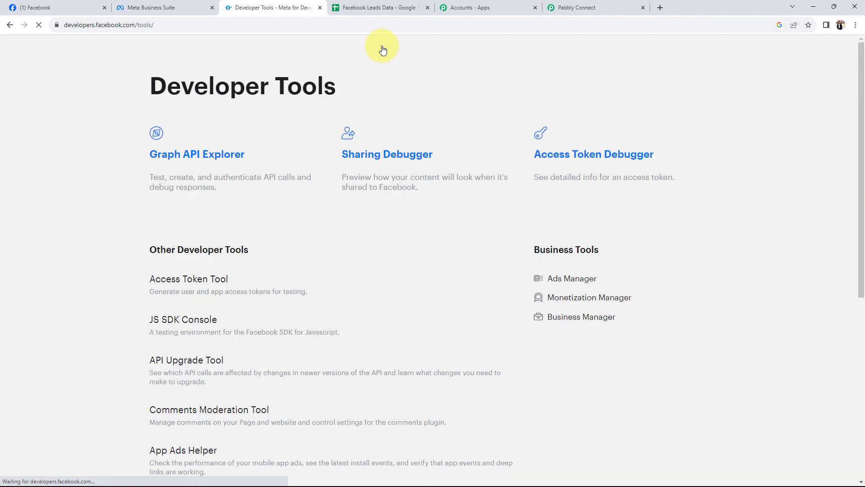
scroll(126, 273, "down", 2)
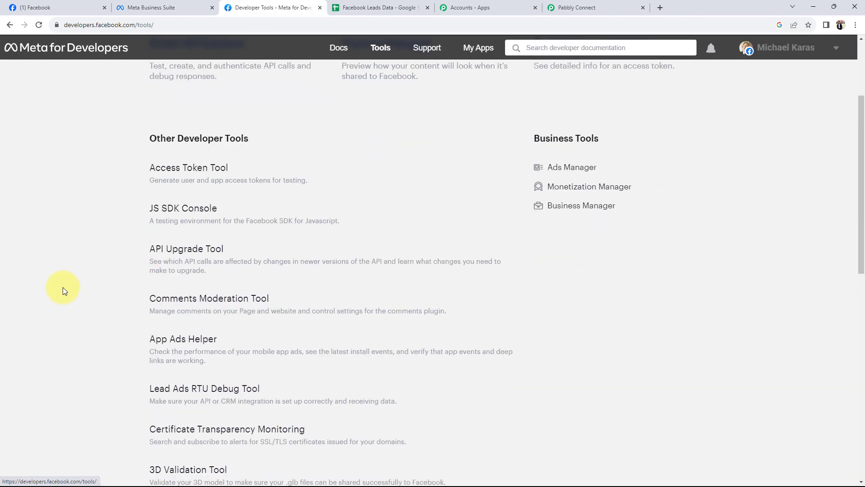
scroll(68, 297, "down", 1)
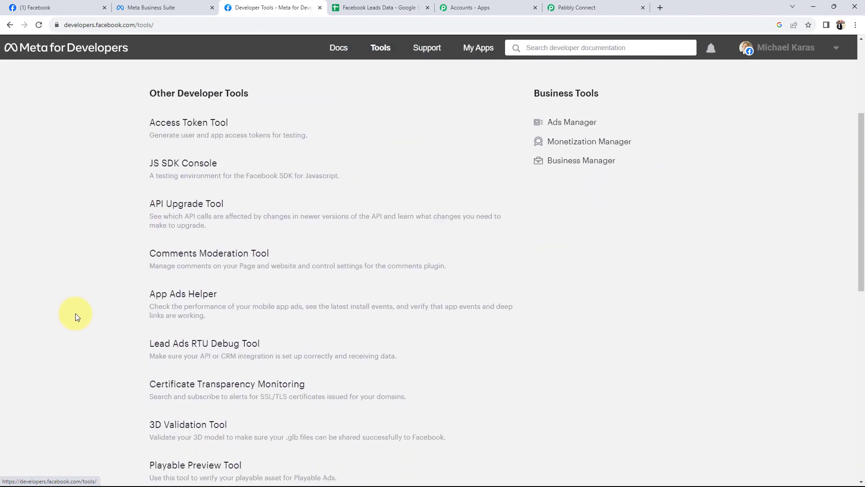
left_click(232, 347)
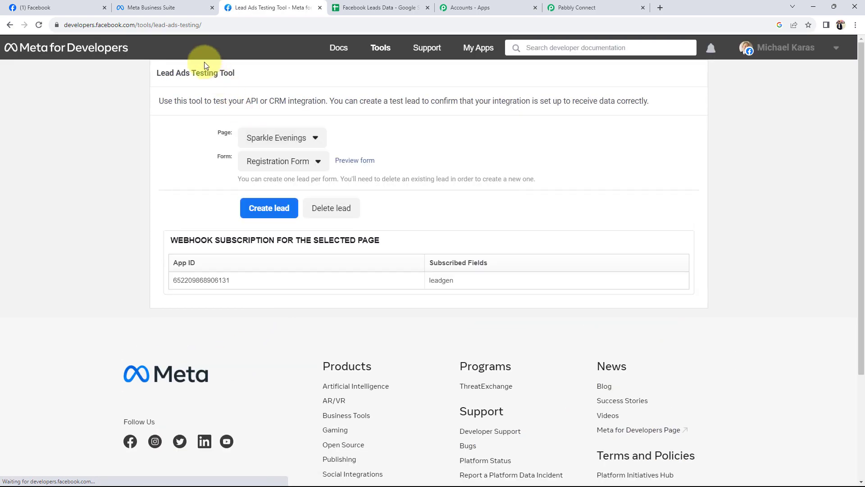
left_click_drag(157, 77, 240, 79)
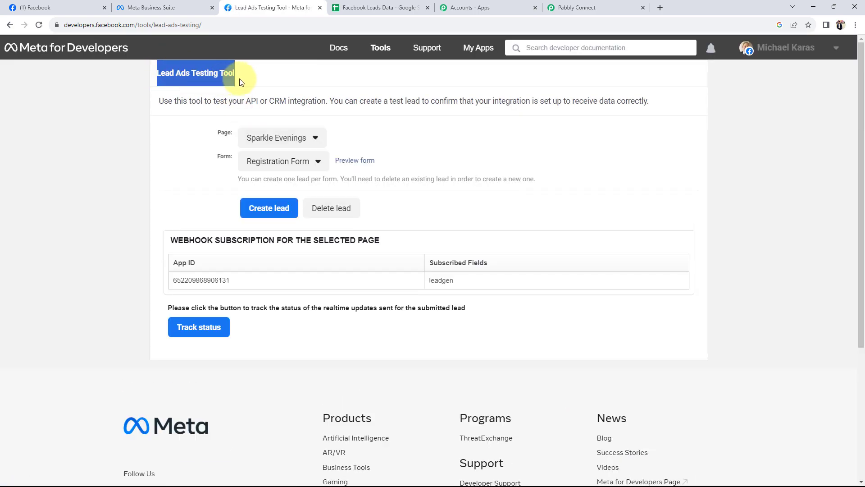
- Select St. James Higher Education as the page and New Lead Form as the form in the Lead Ads Testing Tool
left_click(88, 131)
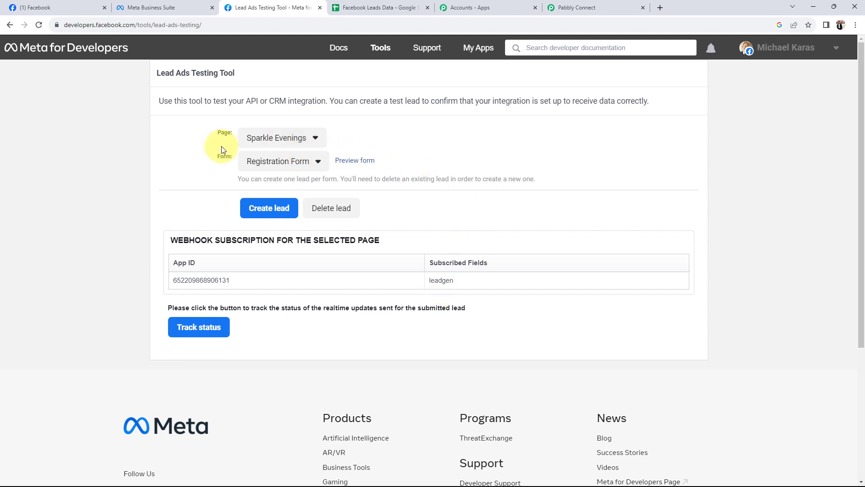
left_click(269, 138)
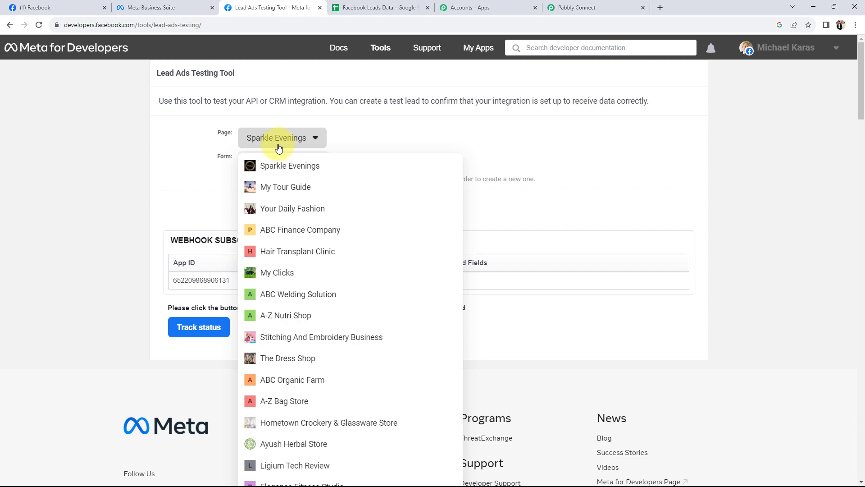
scroll(277, 148, "down", 20)
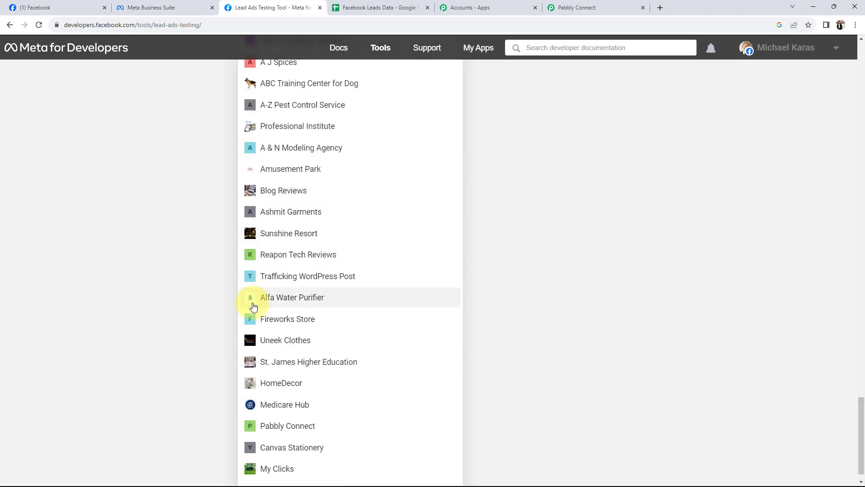
left_click(274, 362)
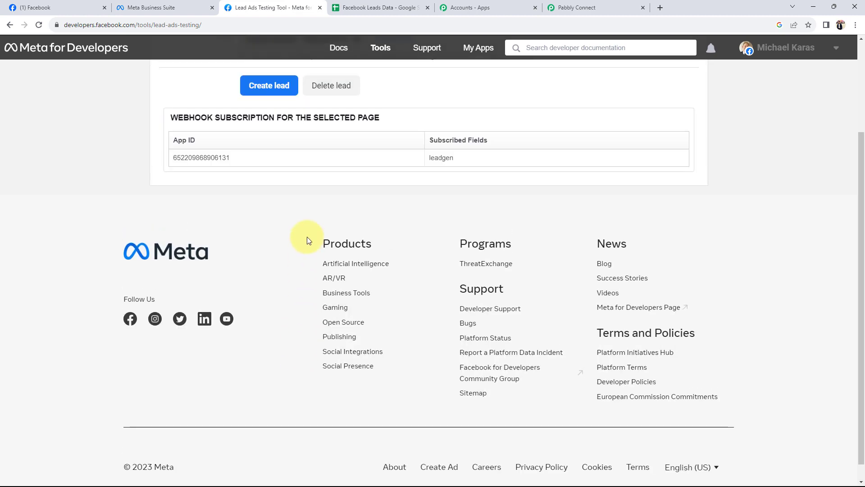
scroll(201, 233, "up", 2)
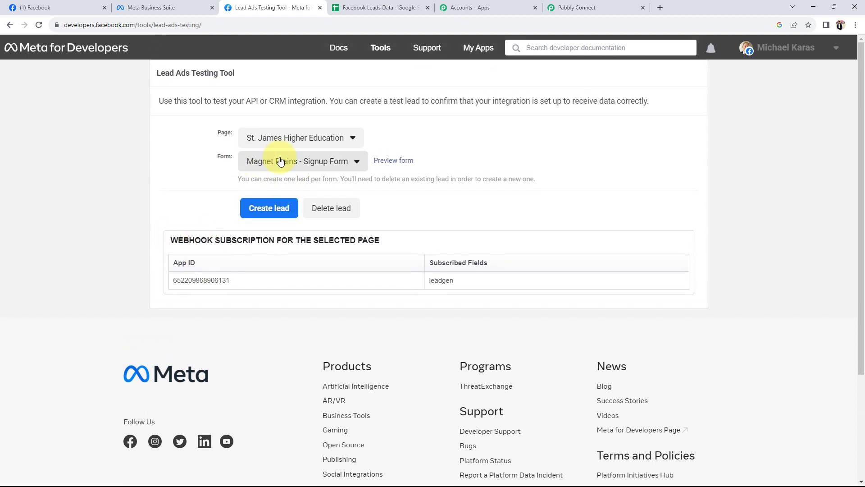
left_click(279, 161)
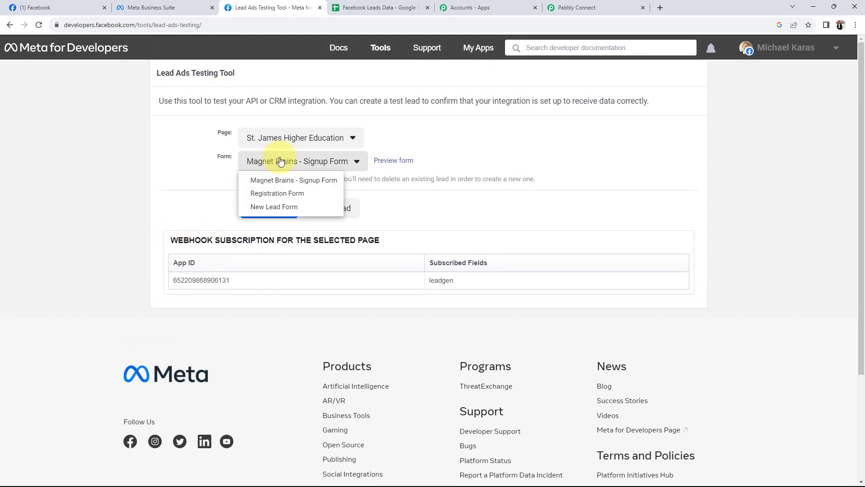
left_click(259, 206)
- Preview the form, check the waiting trigger in Pabbly Connect, and submit a test lead with an email, full name and phone number
left_click(353, 162)
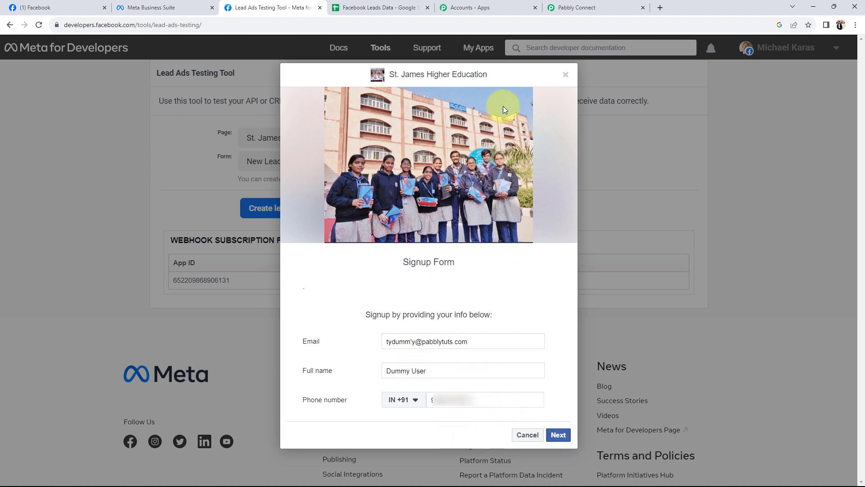
left_click(615, 7)
scroll(328, 432, "down", 1)
scroll(327, 432, "down", 1)
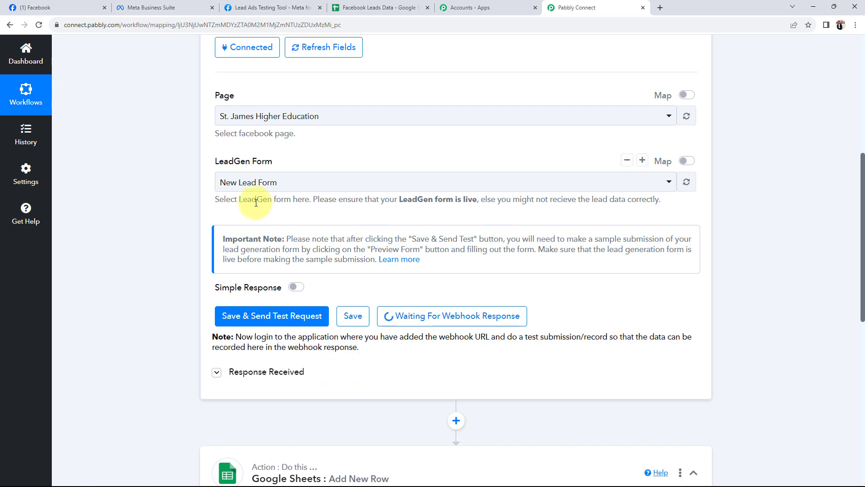
left_click(272, 8)
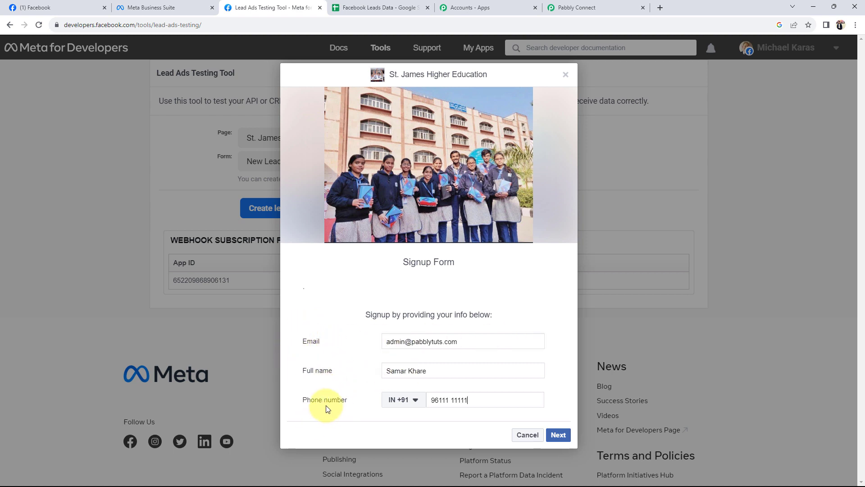
left_click(558, 434)
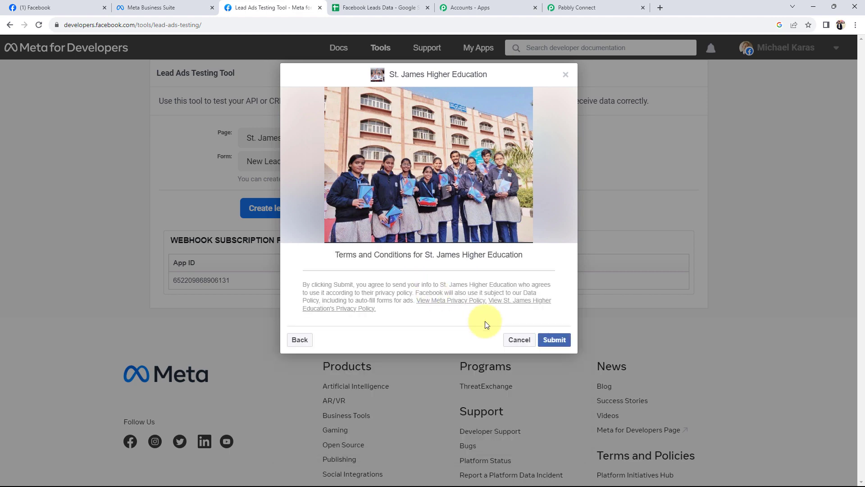
left_click(555, 339)
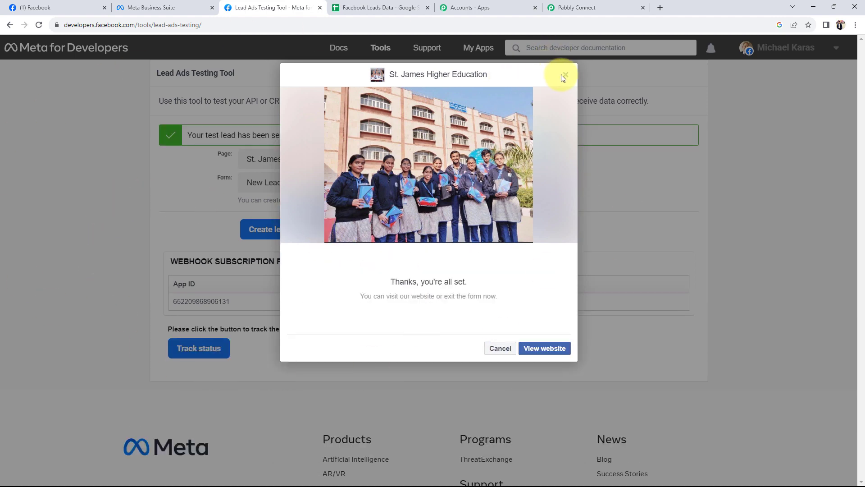
left_click(497, 351)
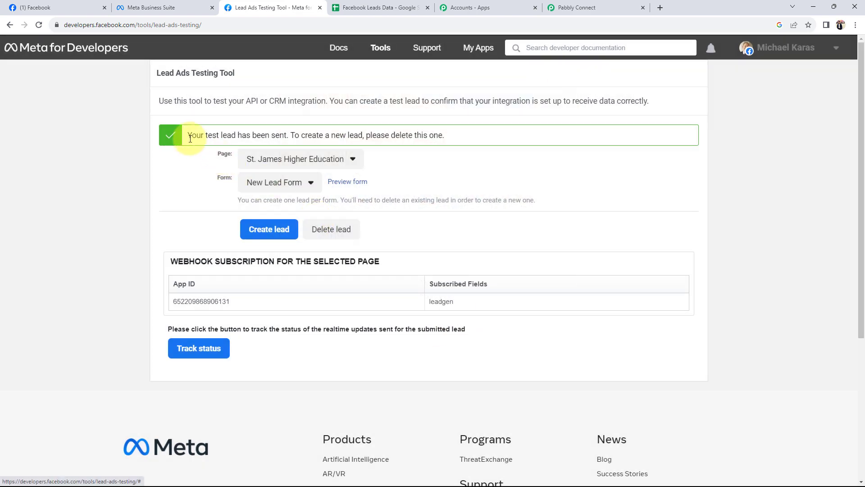
left_click_drag(197, 135, 222, 139)
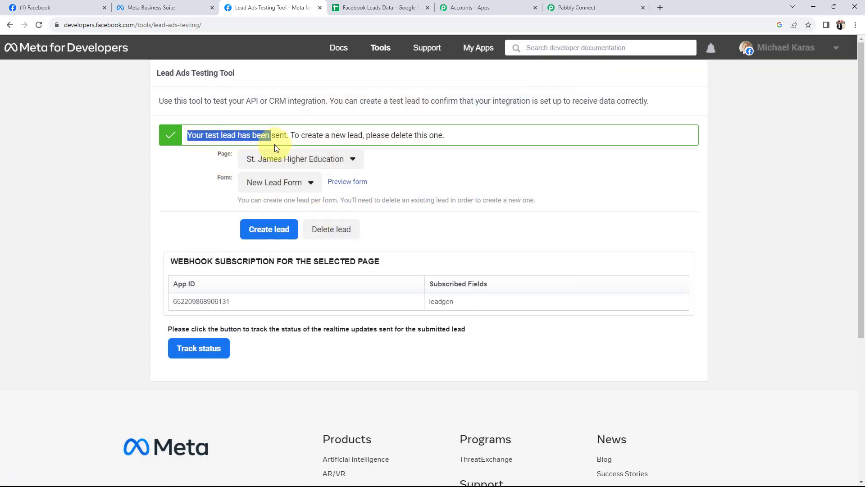
left_click_drag(274, 144, 280, 159)
- Switch to Pabbly Connect and examine the email, full name and phone number in the trigger's received response
left_click(605, 6)
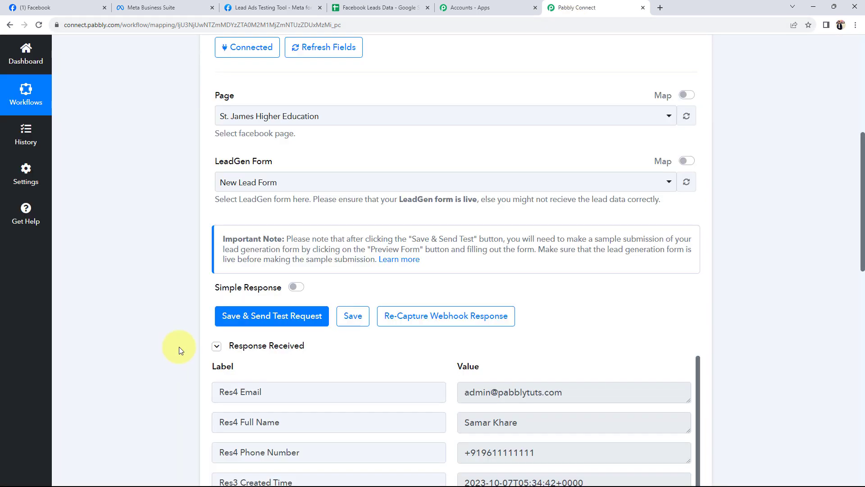
scroll(180, 347, "down", 4)
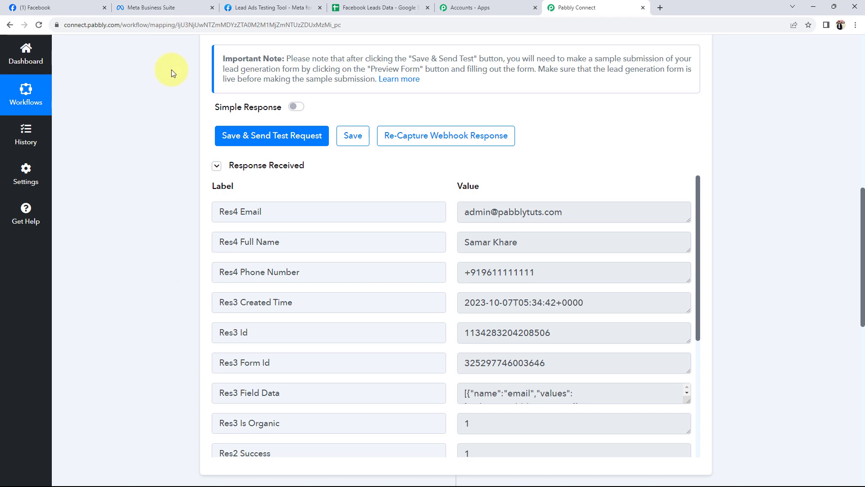
left_click(170, 7)
left_click(586, 8)
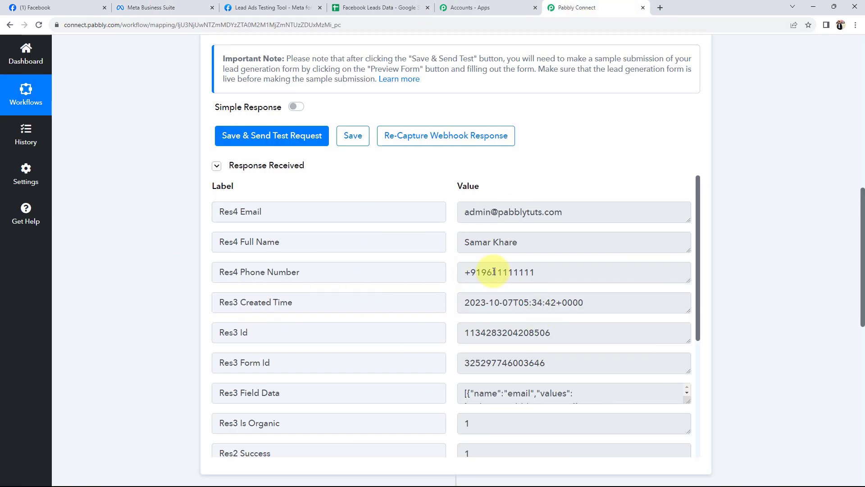
left_click_drag(460, 215, 558, 217)
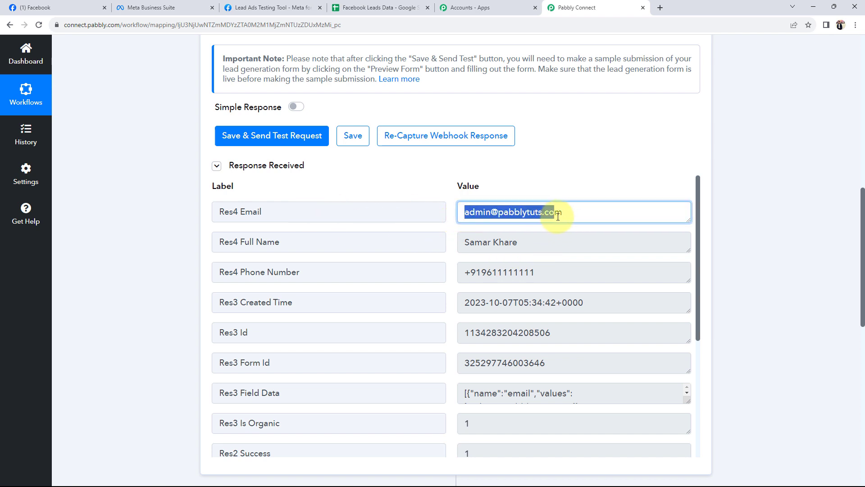
left_click_drag(518, 243, 456, 241)
left_click_drag(539, 272, 405, 270)
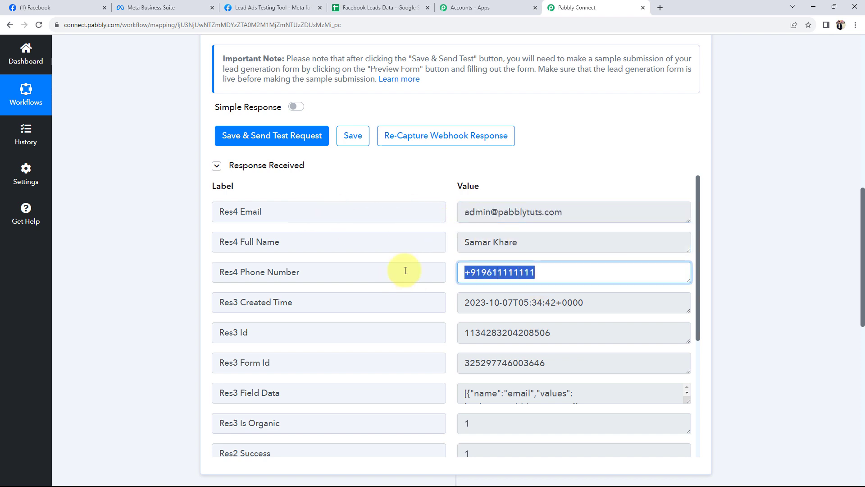
left_click_drag(523, 244, 381, 242)
left_click(131, 301)
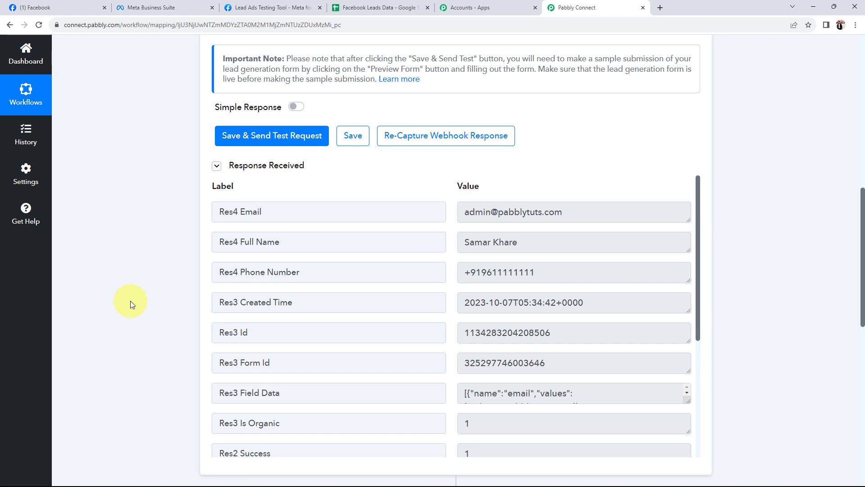
- Connect the Google Sheets Add New Row action through a new connection, signing in with Google and allowing account access
scroll(131, 301, "up", 12)
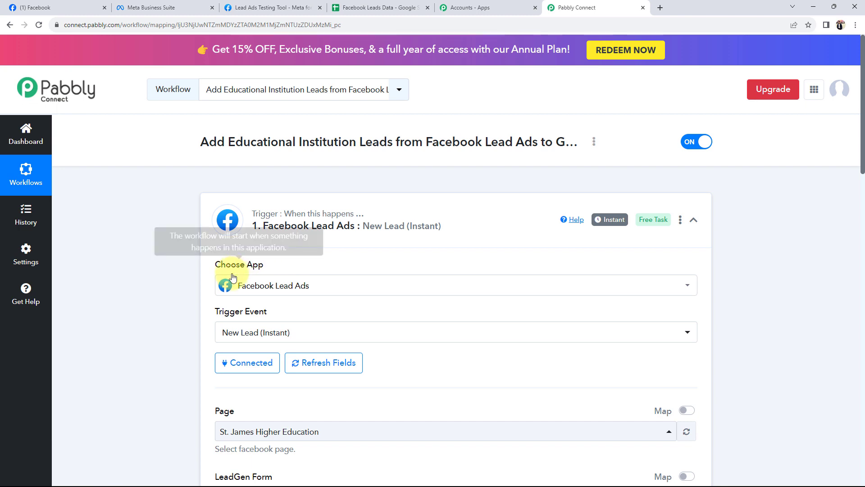
scroll(222, 325, "down", 8)
scroll(176, 360, "down", 12)
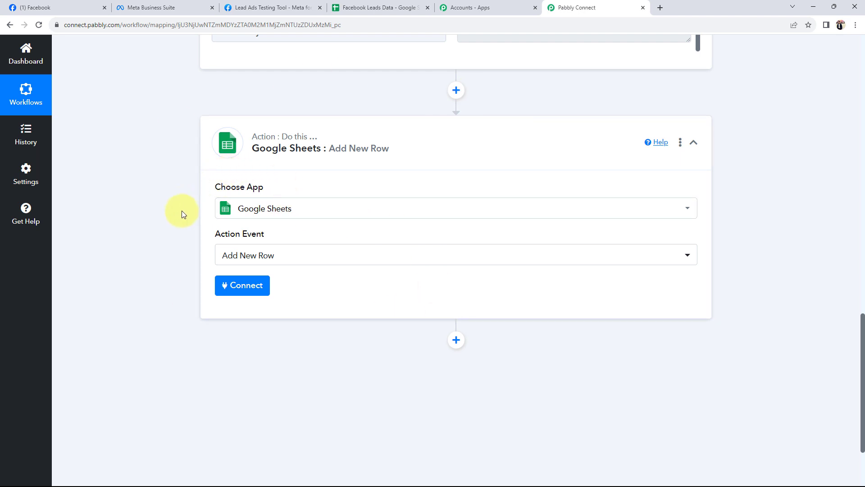
left_click(248, 289)
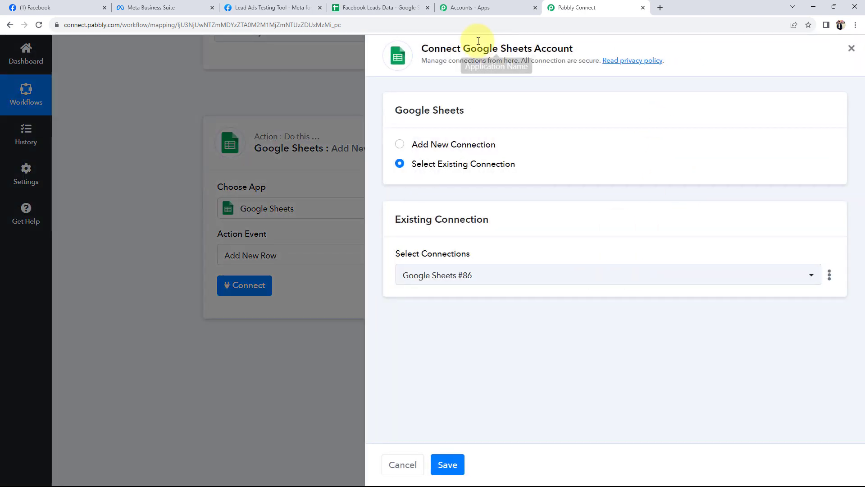
left_click_drag(464, 48, 574, 49)
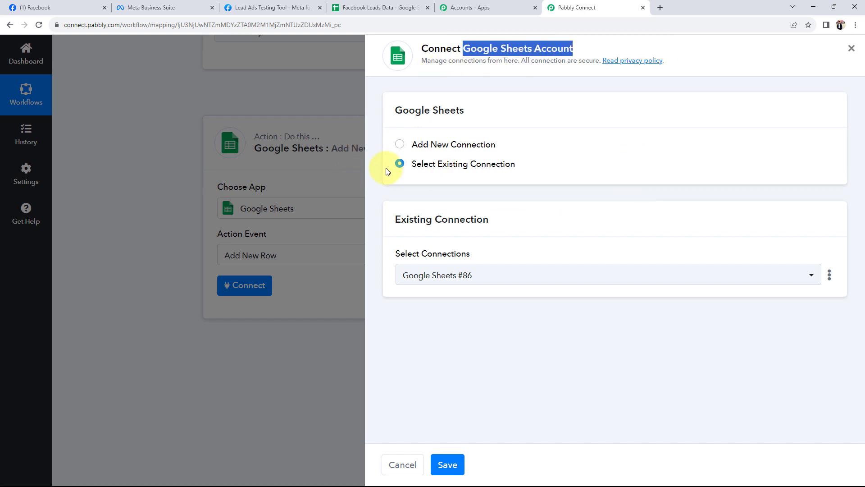
left_click(400, 145)
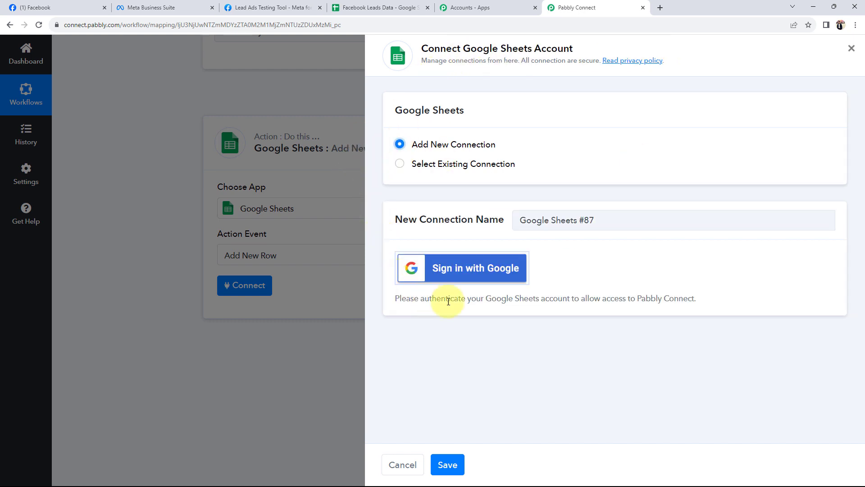
left_click(492, 267)
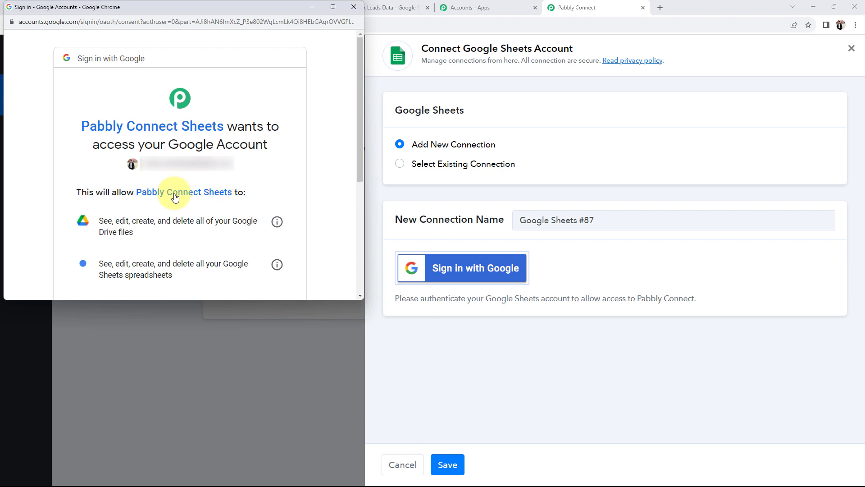
scroll(176, 198, "down", 5)
left_click(222, 226)
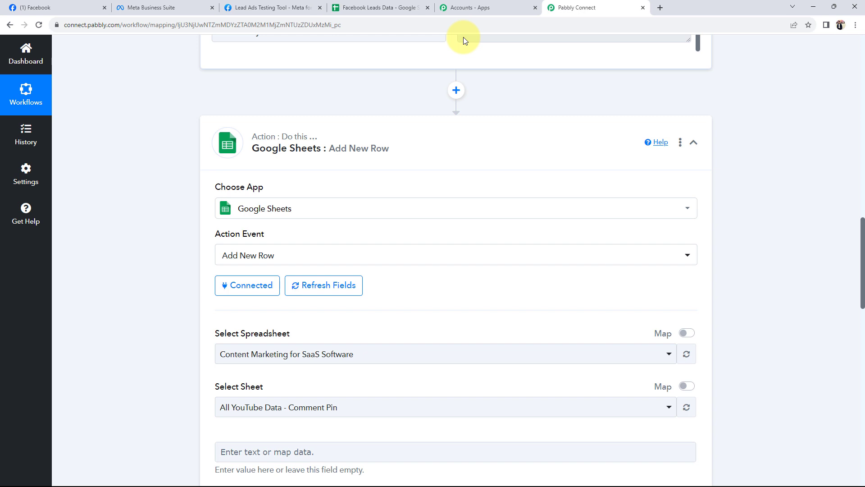
- Check the leads spreadsheet in Google Sheets, then select Facebook Leads Data as the action's spreadsheet in Pabbly Connect
scroll(155, 269, "down", 1)
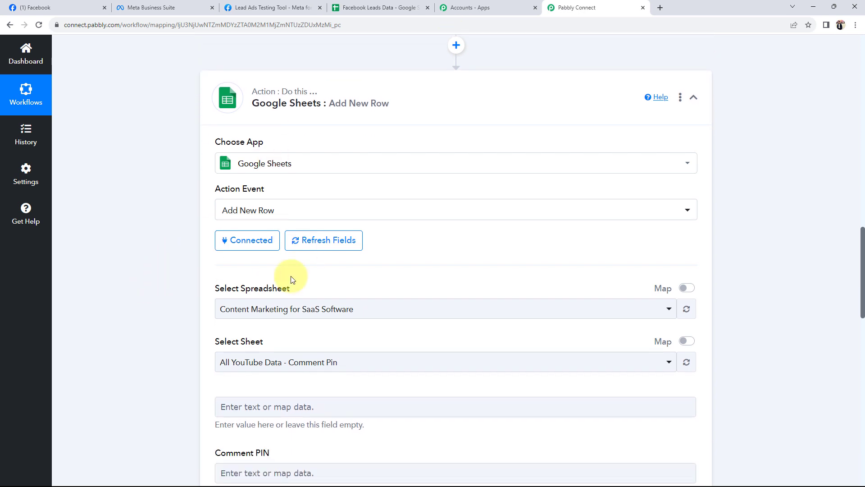
left_click(378, 7)
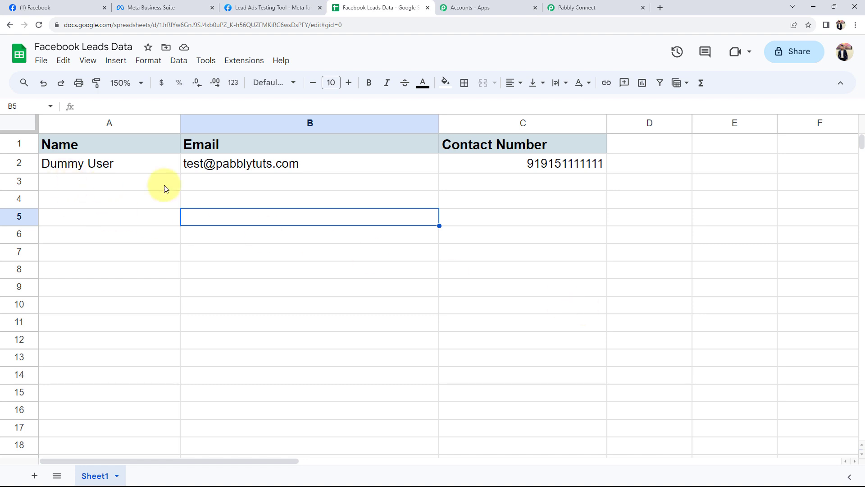
left_click(586, 8)
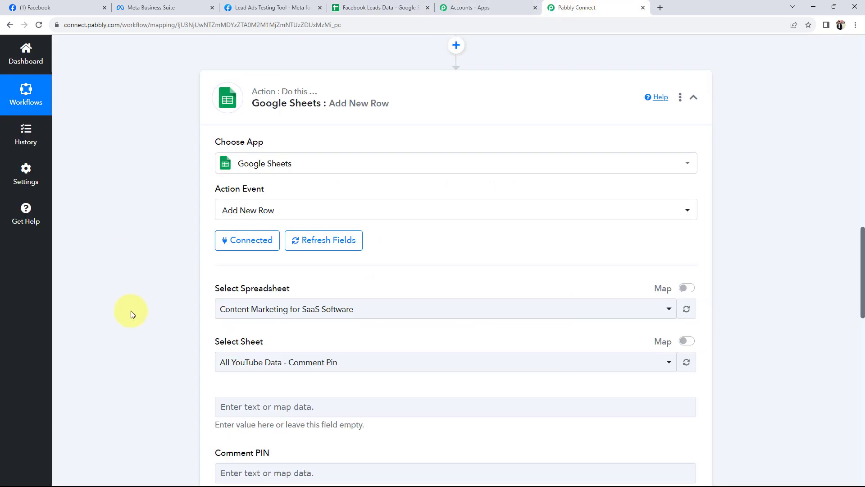
scroll(135, 318, "down", 1)
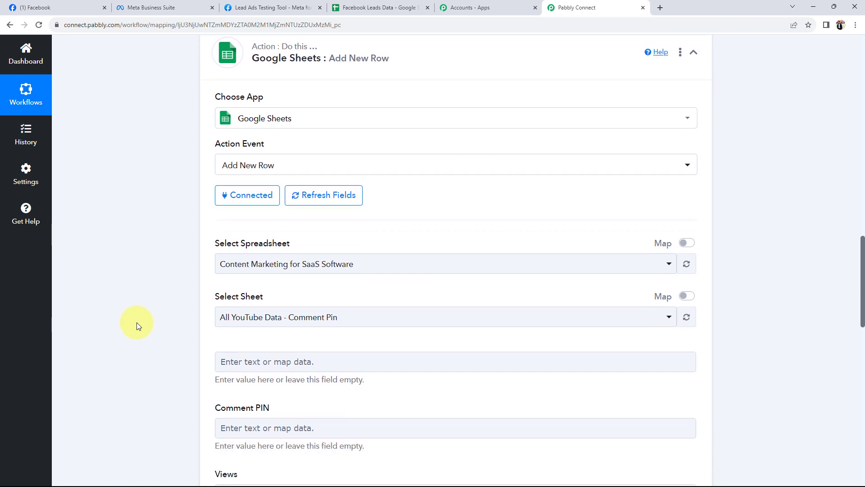
scroll(136, 322, "down", 2)
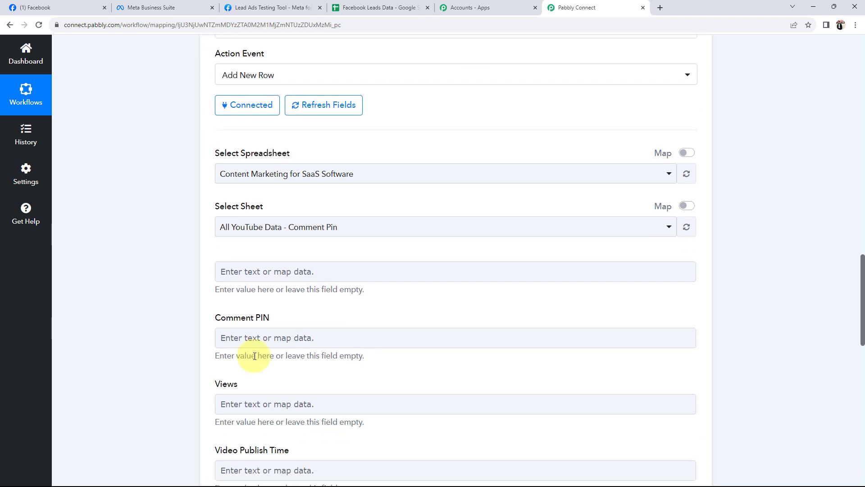
left_click(550, 175)
scroll(442, 280, "down", 10)
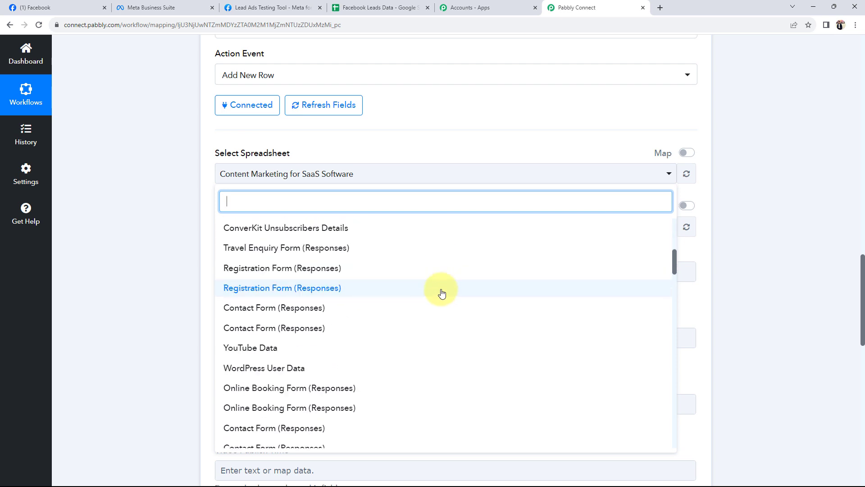
scroll(440, 297, "up", 9)
scroll(441, 298, "up", 1)
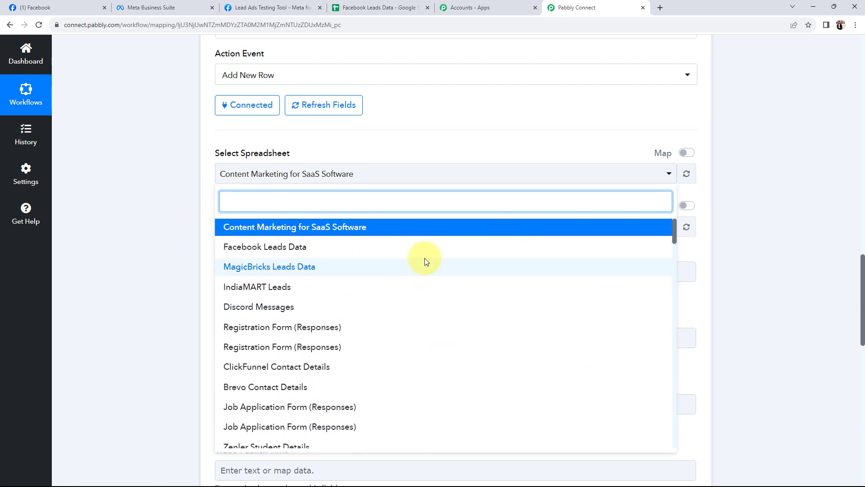
left_click(251, 247)
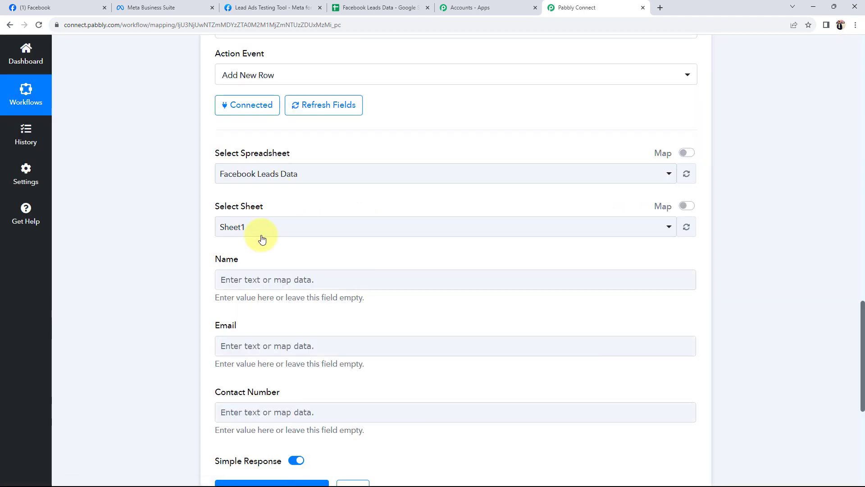
scroll(98, 294, "down", 1)
left_click_drag(214, 216, 244, 214)
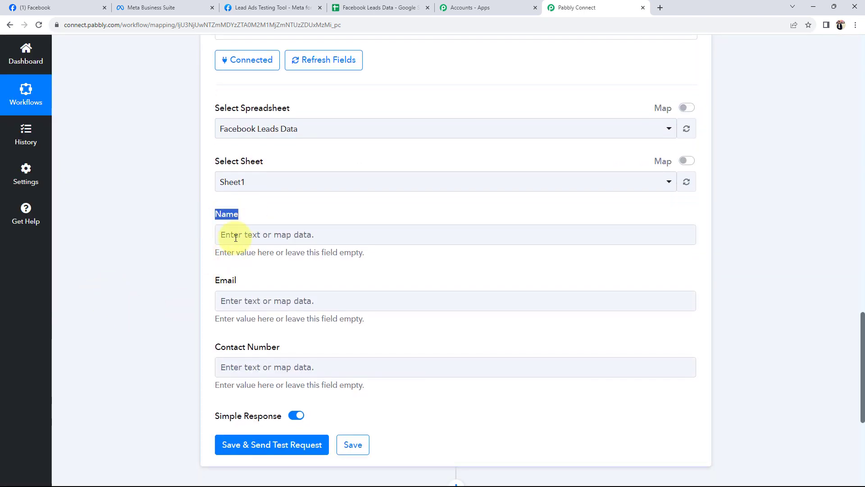
- Compare the action's Name, Email and Contact Number fields with the email, full name and phone number in the trigger's response
left_click_drag(207, 280, 246, 278)
left_click_drag(217, 349, 241, 350)
triple_click(241, 350)
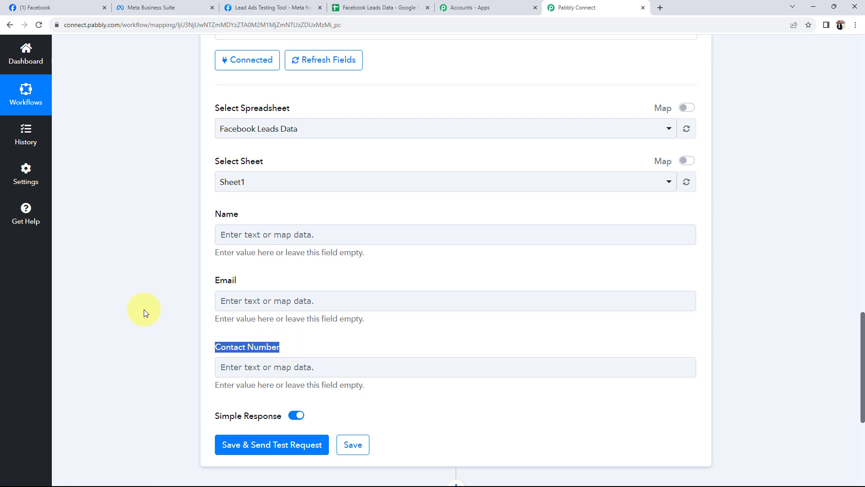
left_click(144, 309)
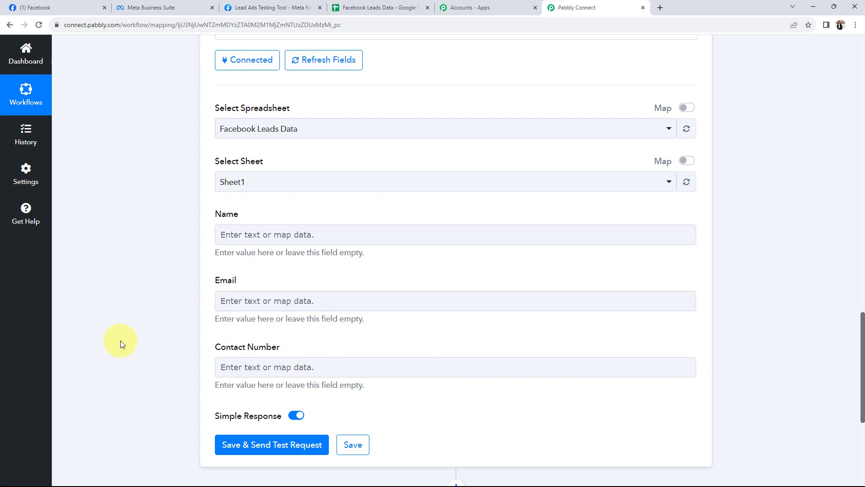
scroll(124, 383, "up", 15)
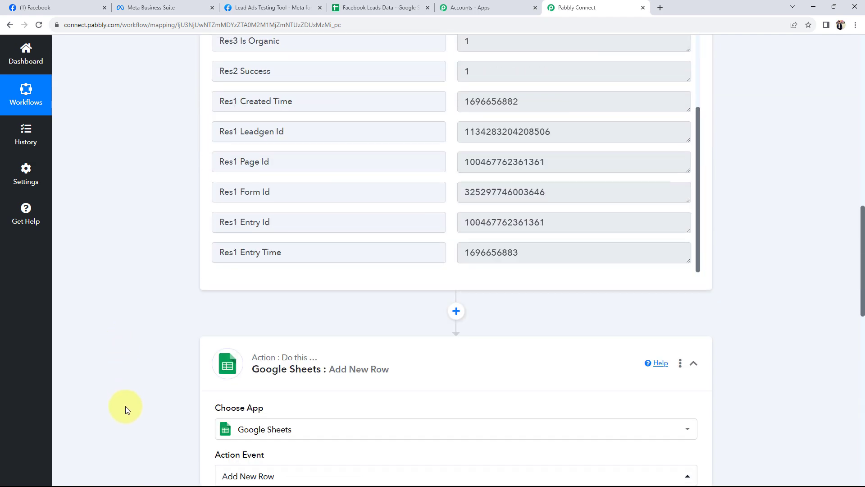
scroll(490, 295, "up", 5)
triple_click(610, 213)
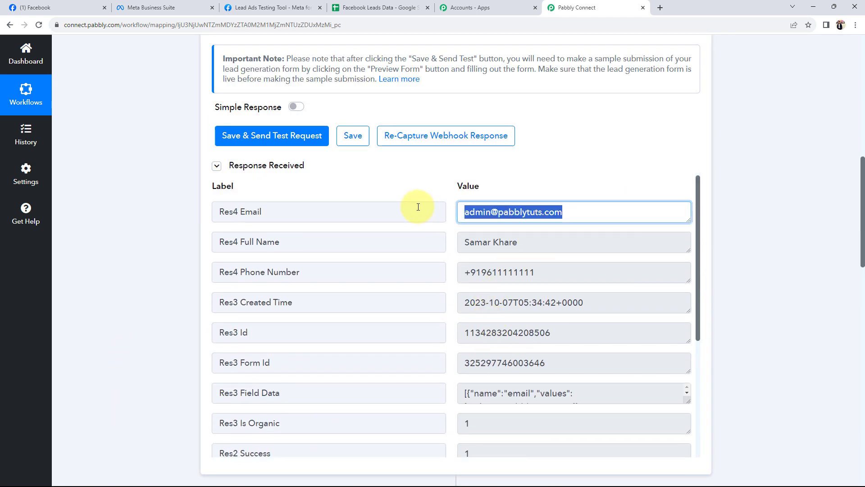
triple_click(583, 243)
triple_click(559, 279)
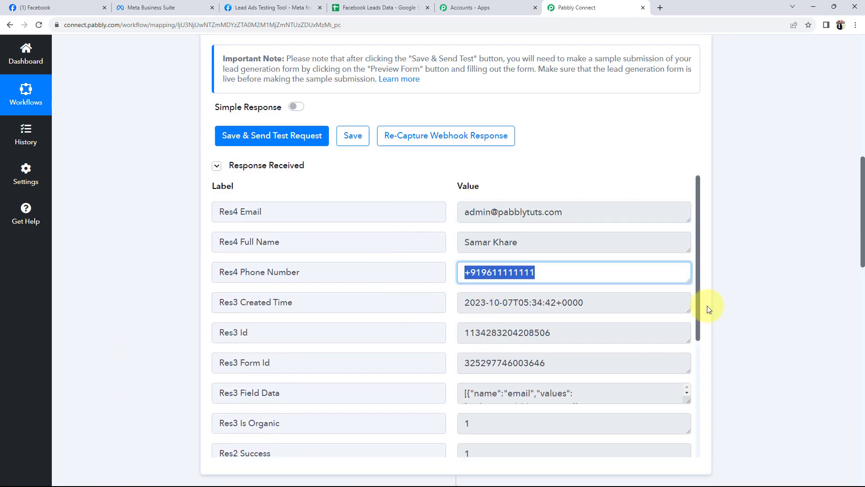
scroll(174, 342, "down", 1)
scroll(139, 346, "down", 10)
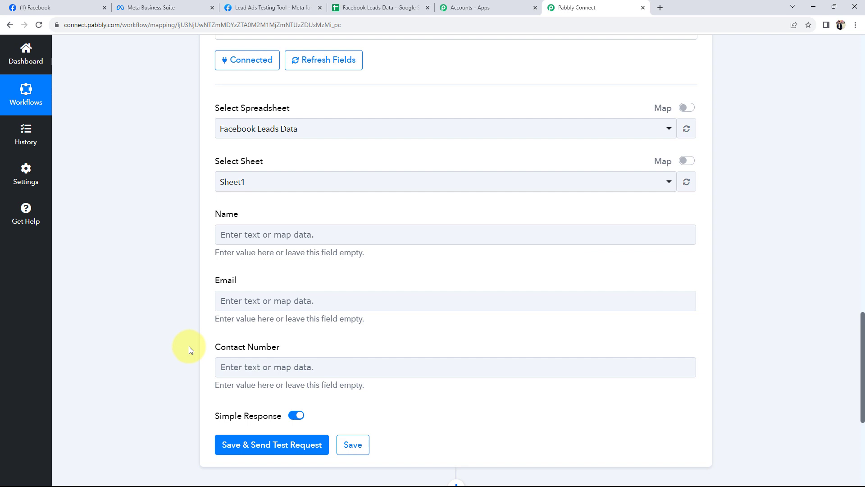
- Map the Name field of the Google Sheets action to Res4 Full Name from the Facebook Lead Ads trigger
left_click(242, 233)
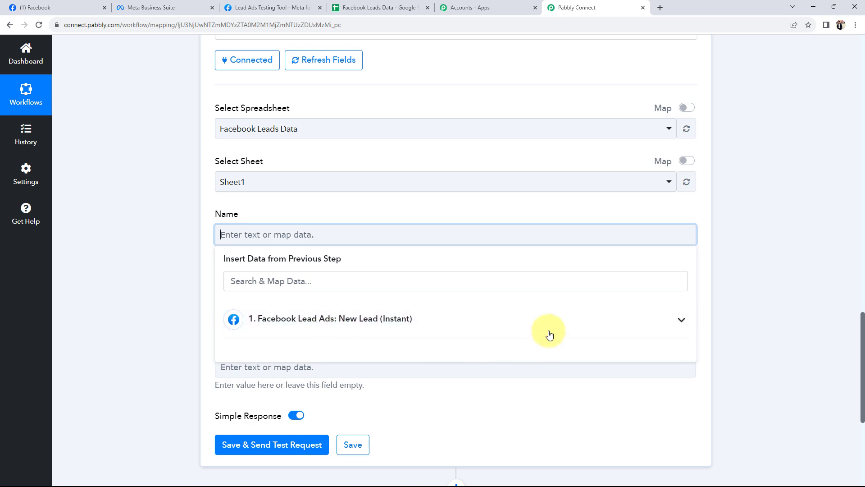
left_click(672, 328)
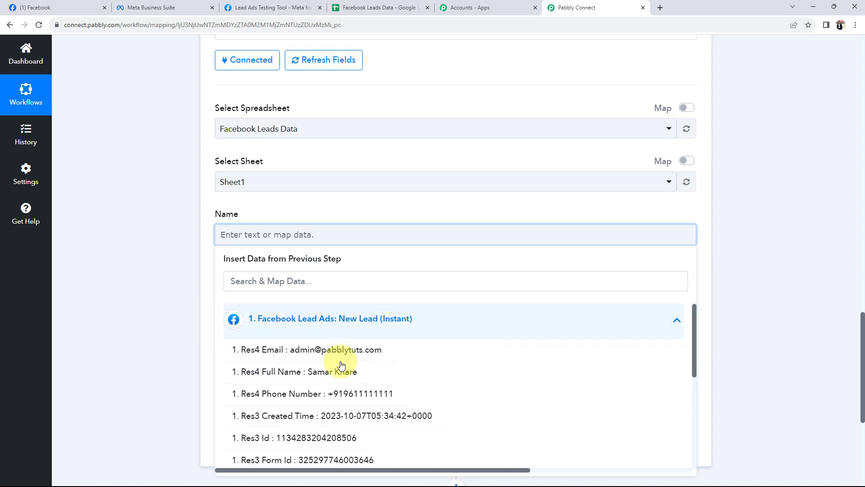
scroll(185, 367, "down", 2)
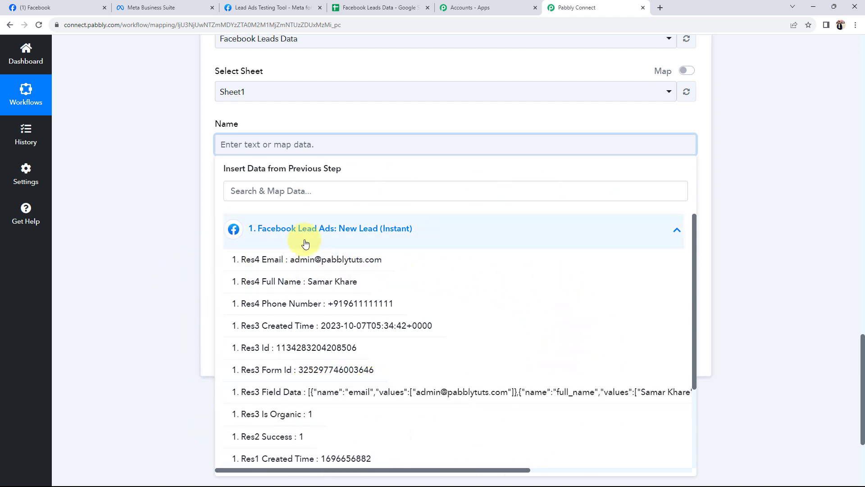
left_click(346, 281)
left_click(162, 118)
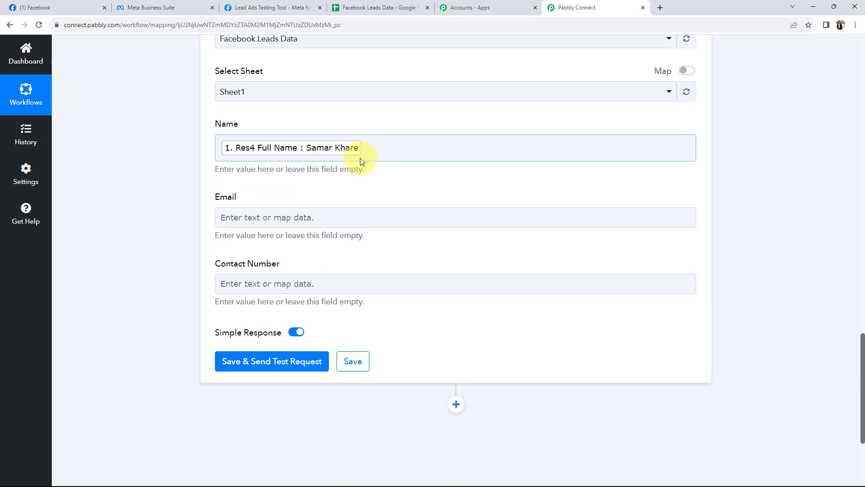
- Map the action's Email field to Res4 Email from the Facebook Lead Ads trigger
scroll(144, 179, "down", 1)
left_click(292, 178)
left_click(301, 265)
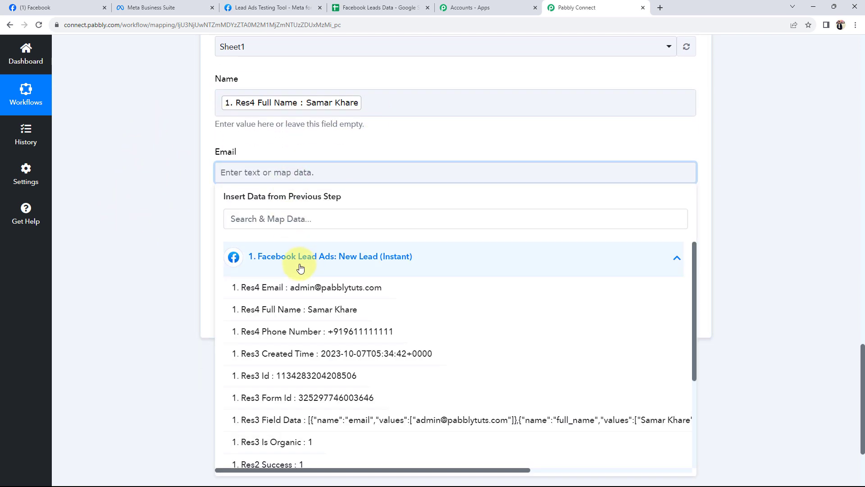
left_click(299, 288)
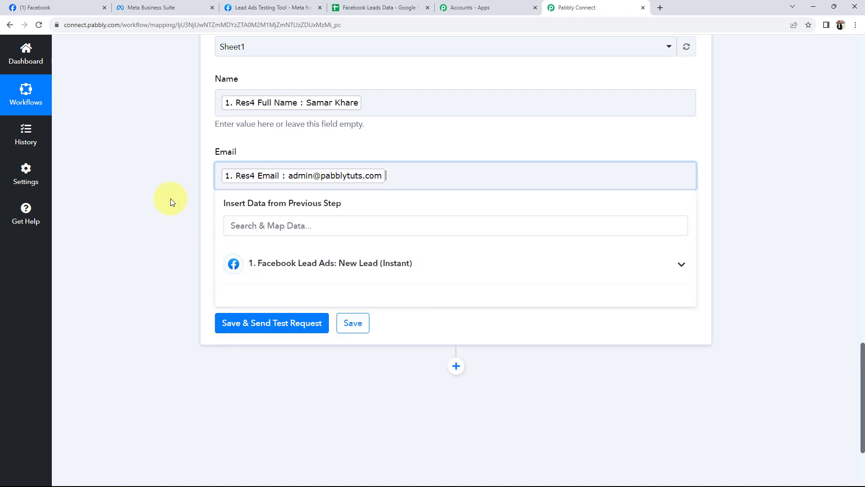
left_click(184, 190)
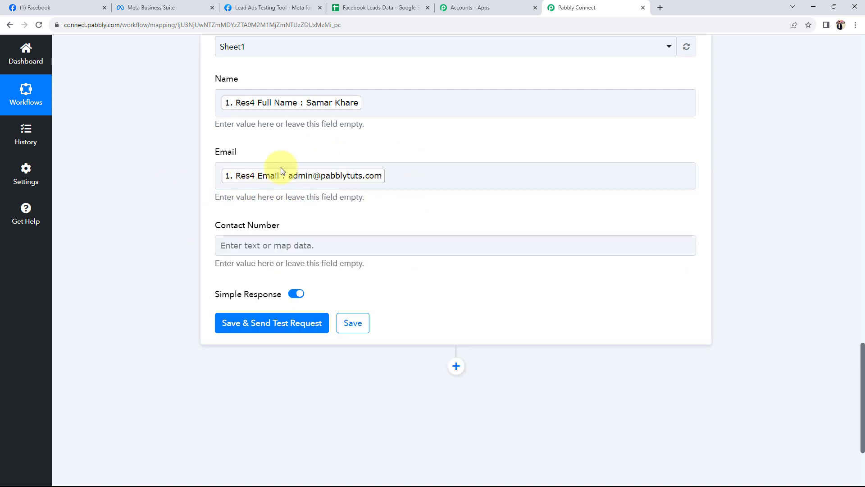
- Map the action's Contact Number field to Res4 Phone Number from the Facebook Lead Ads trigger
left_click(259, 245)
left_click(290, 326)
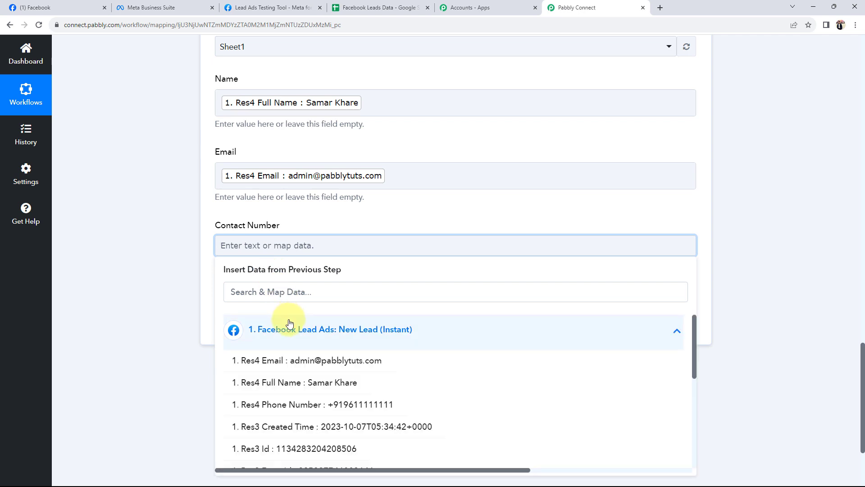
left_click(291, 404)
left_click(160, 371)
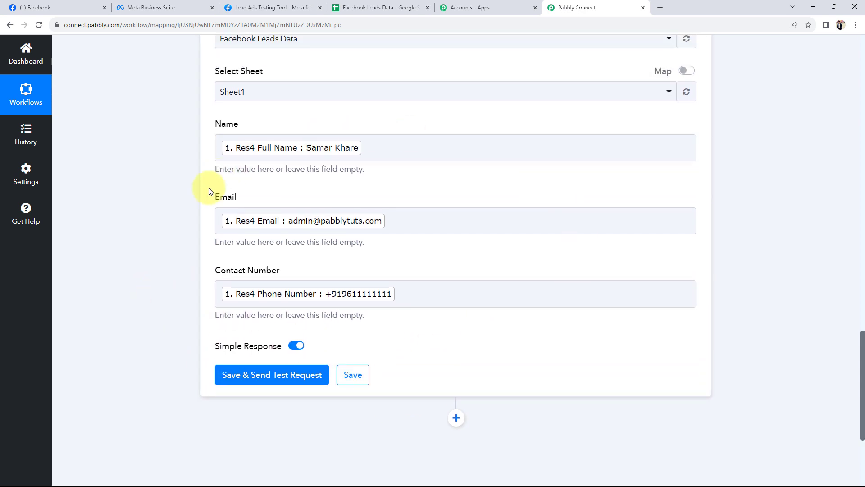
- Look at the leads spreadsheet and the St. James Higher Education Facebook page, and return to the mapped fields in Pabbly Connect
left_click(384, 8)
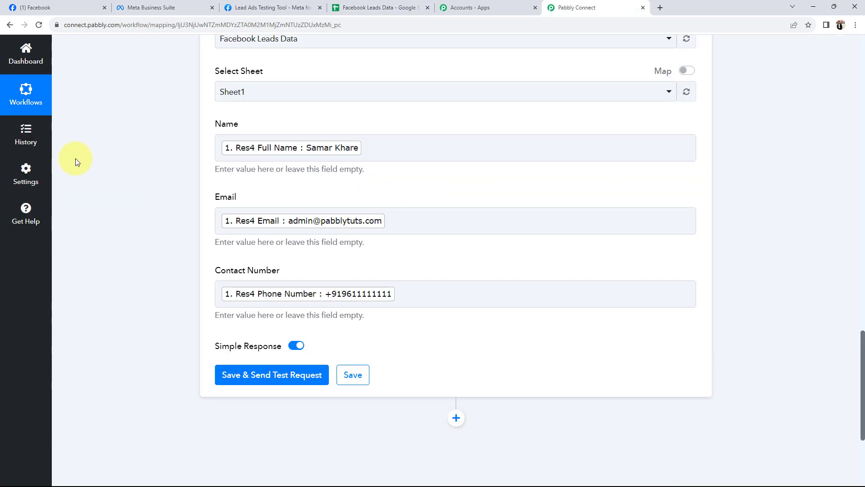
scroll(168, 292, "up", 3)
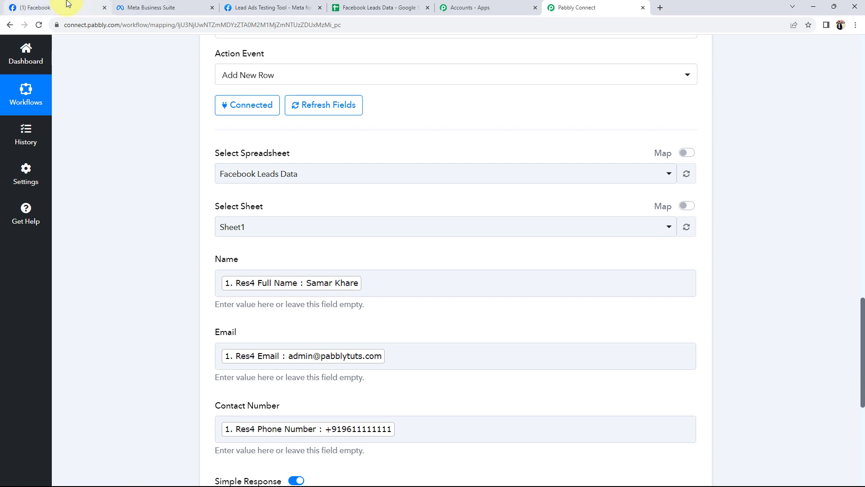
left_click(54, 8)
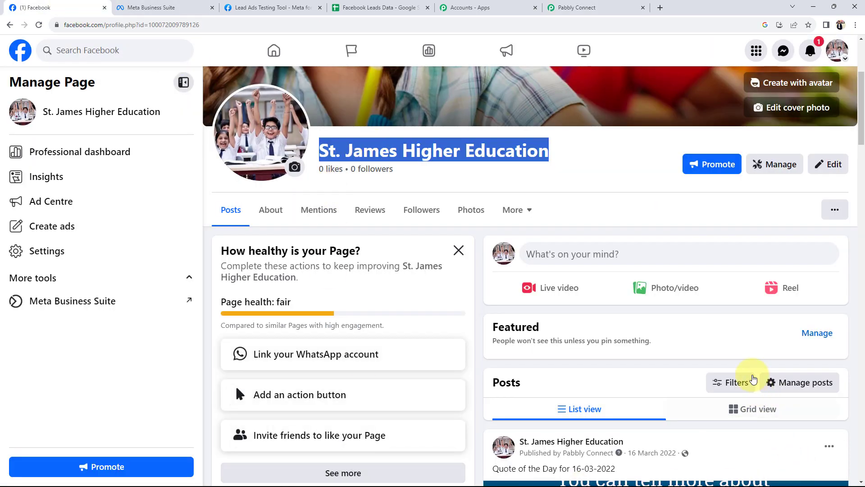
left_click(561, 8)
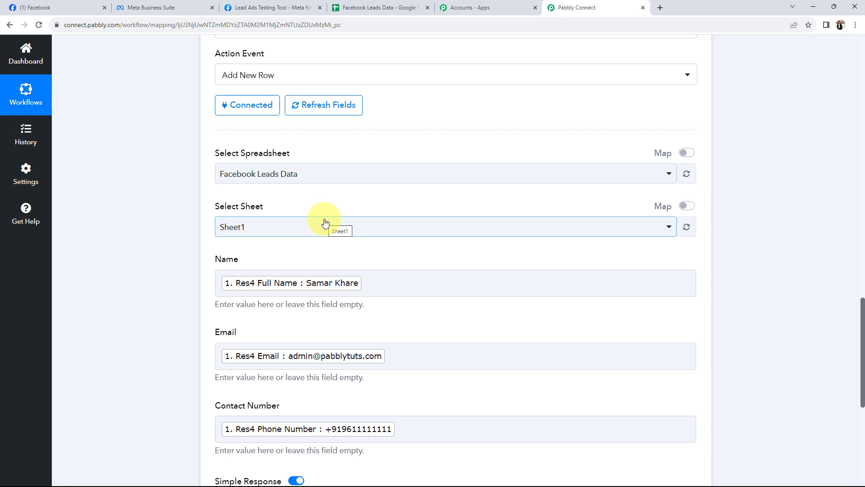
- Save the Google Sheets Add New Row action with a test request and review its received response
scroll(324, 222, "down", 4)
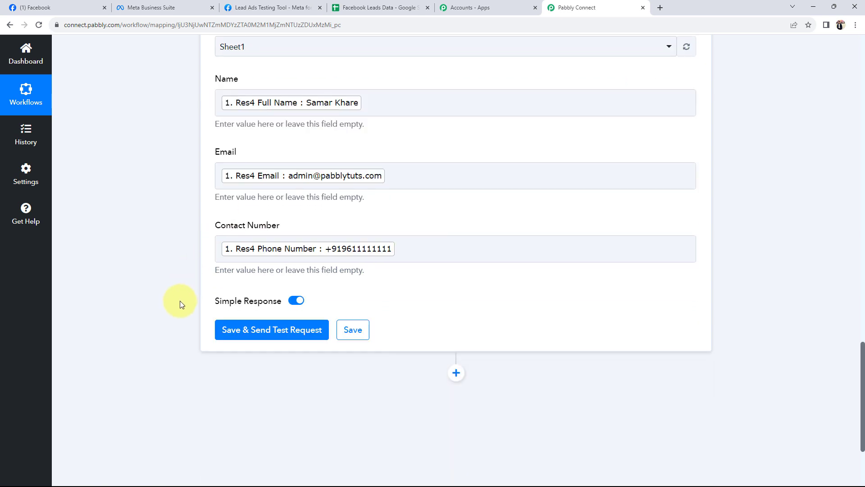
left_click(258, 328)
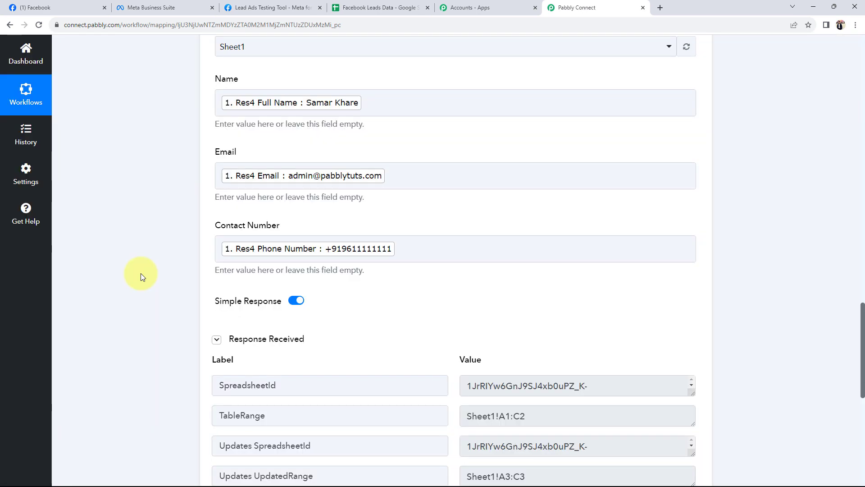
scroll(141, 273, "down", 4)
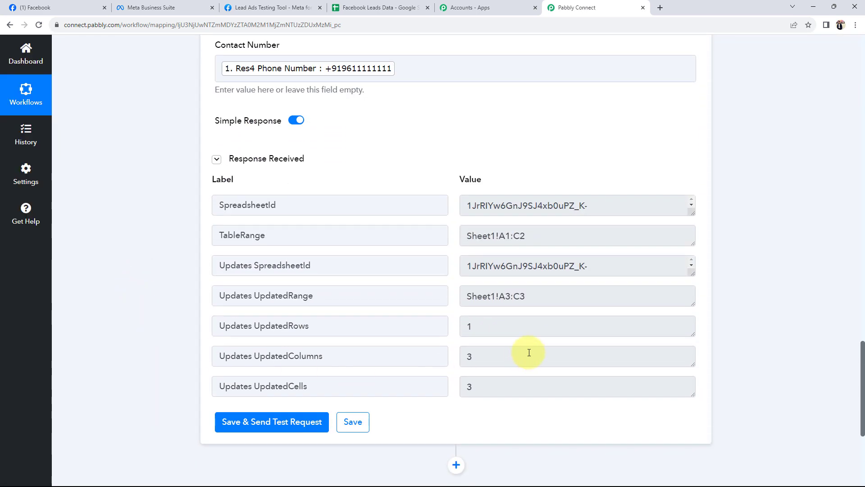
- Switch to Google Sheets and check the contact number, email and name in row 3 of Facebook Leads Data
left_click(384, 8)
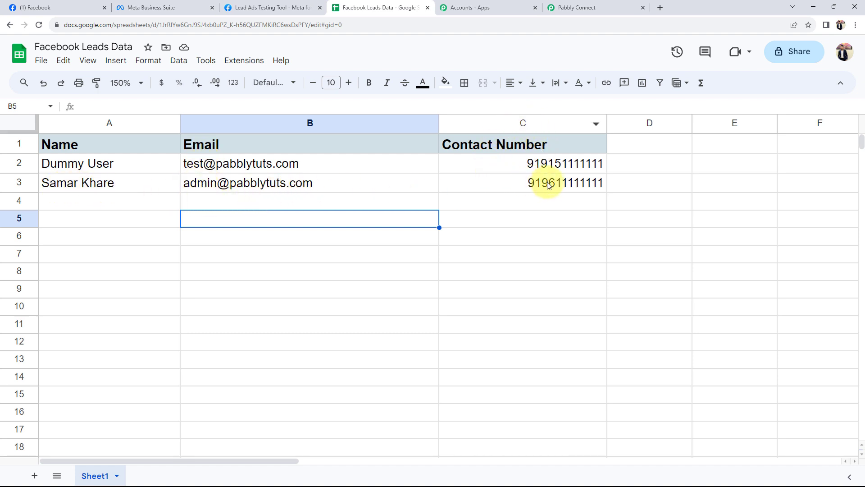
left_click(473, 183)
left_click(256, 183)
left_click(99, 185)
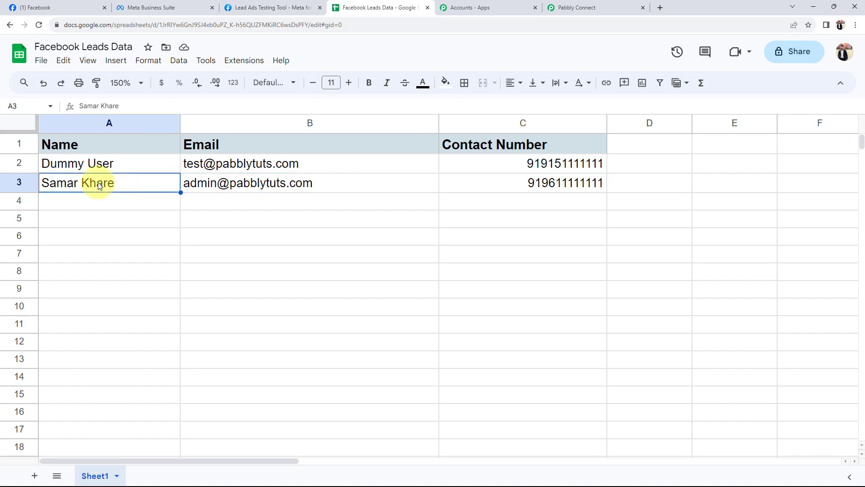
- Return to Pabbly Connect, collapse the workflow's steps and read the description of the trigger's Instant tag
left_click(580, 8)
scroll(172, 270, "up", 1)
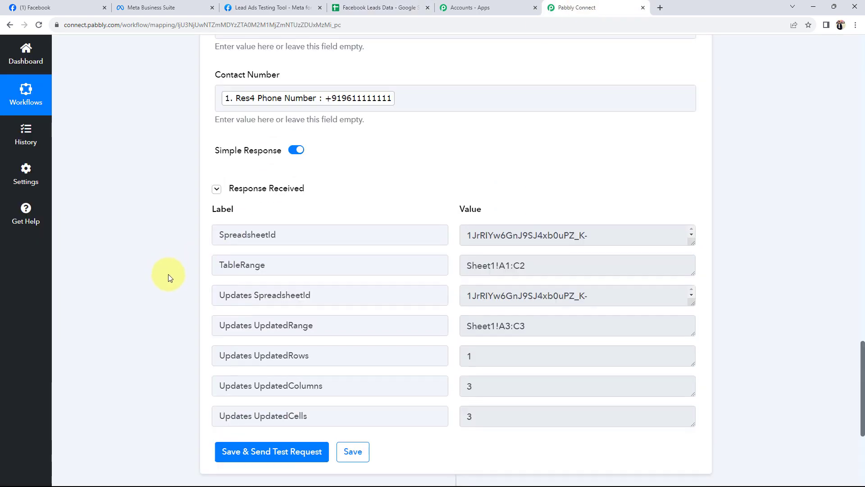
scroll(167, 292, "up", 15)
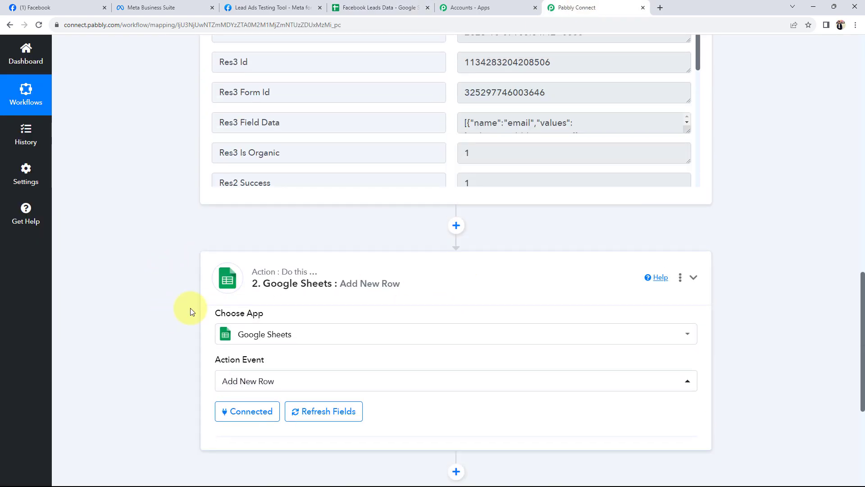
scroll(190, 308, "up", 15)
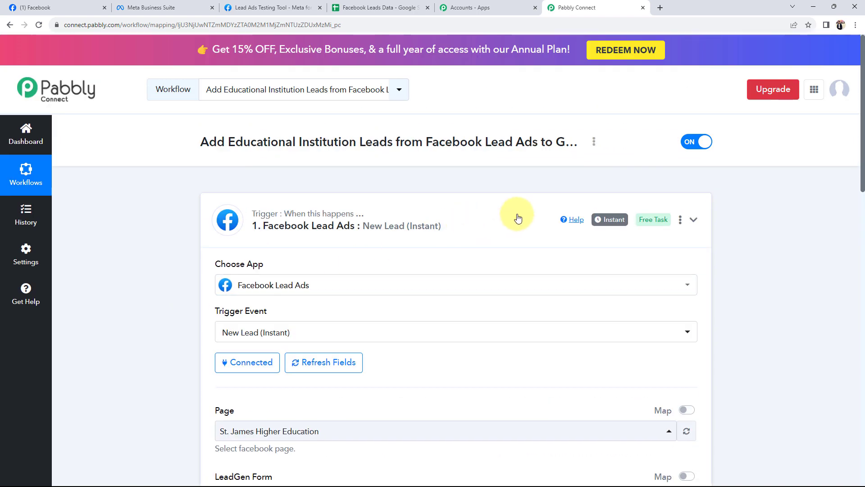
left_click(518, 218)
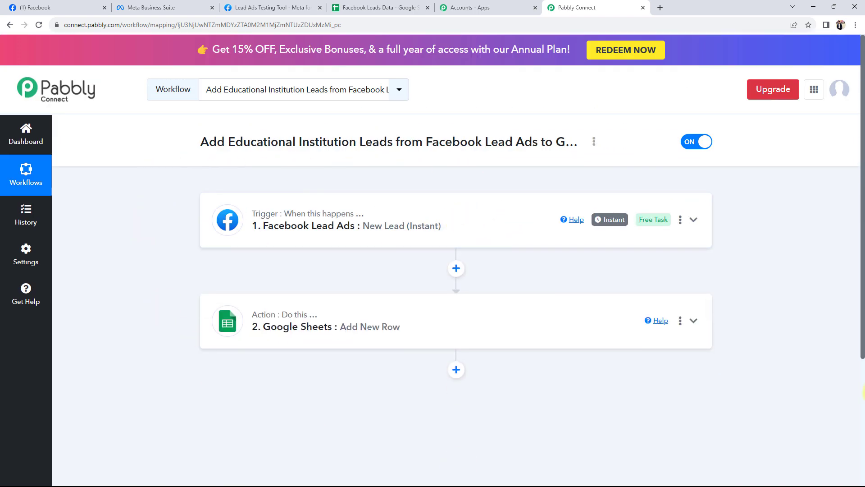
mouse_move(604, 228)
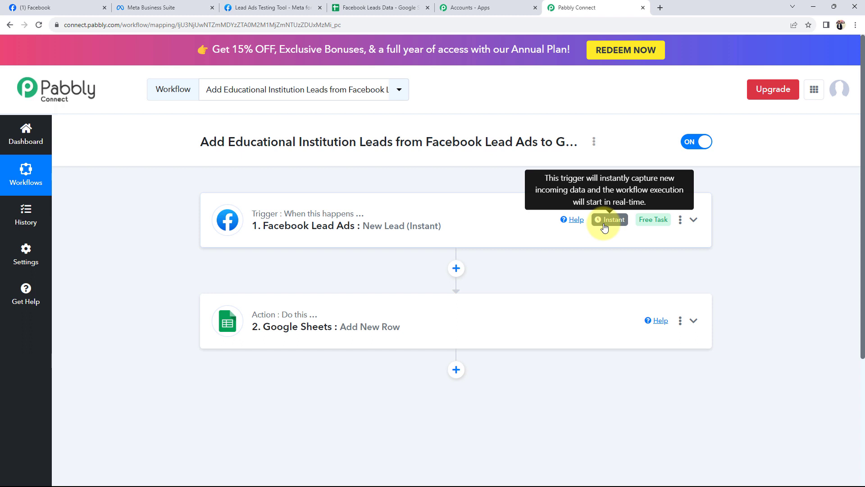
- Switch to Meta's Lead Ads Testing Tool, delete the existing test lead and reload the page
left_click(266, 8)
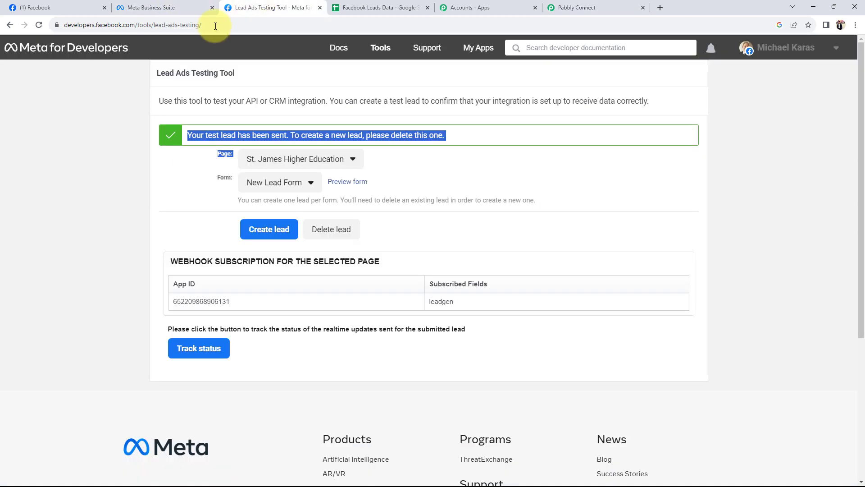
left_click(152, 207)
left_click(323, 231)
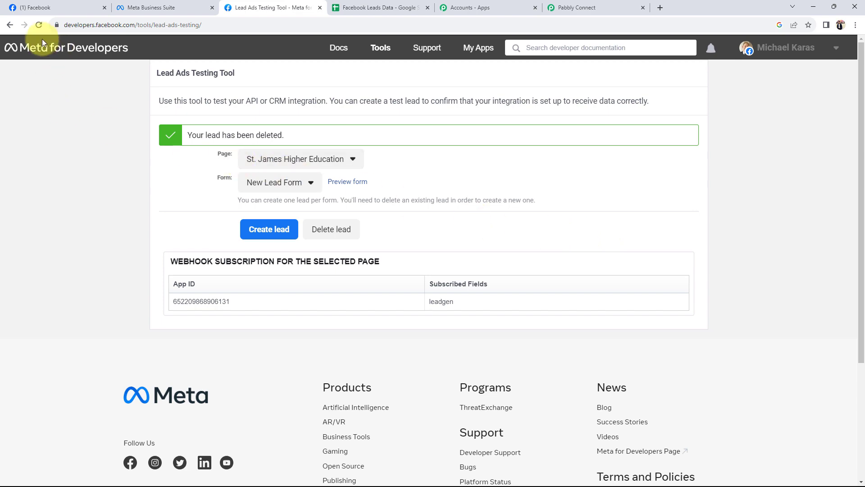
left_click(39, 25)
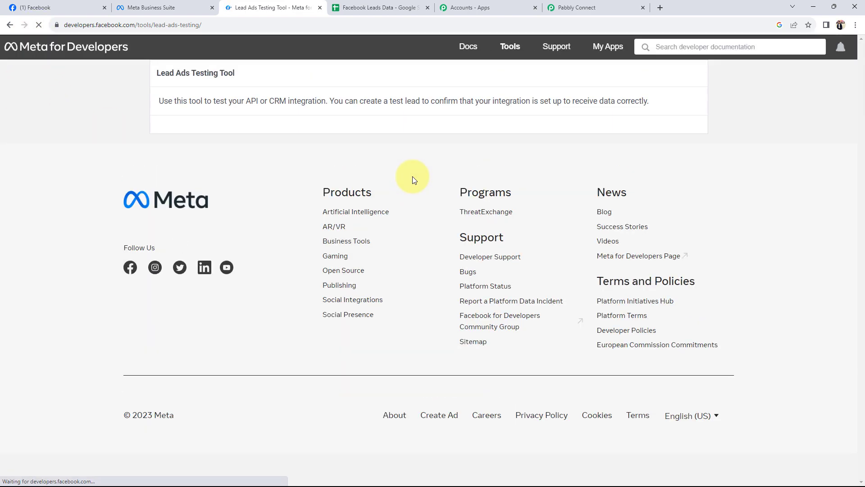
- Choose St. James Higher Education as the page in the Lead Ads Testing Tool
left_click(245, 140)
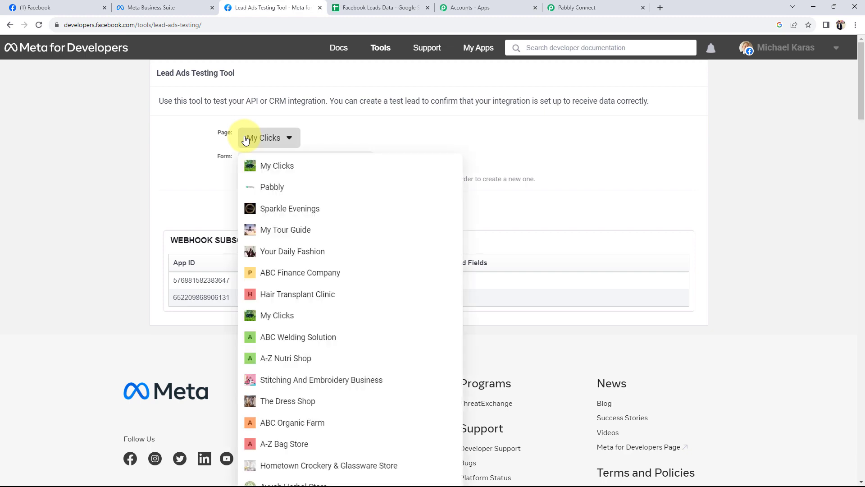
scroll(271, 367, "down", 15)
left_click(270, 367)
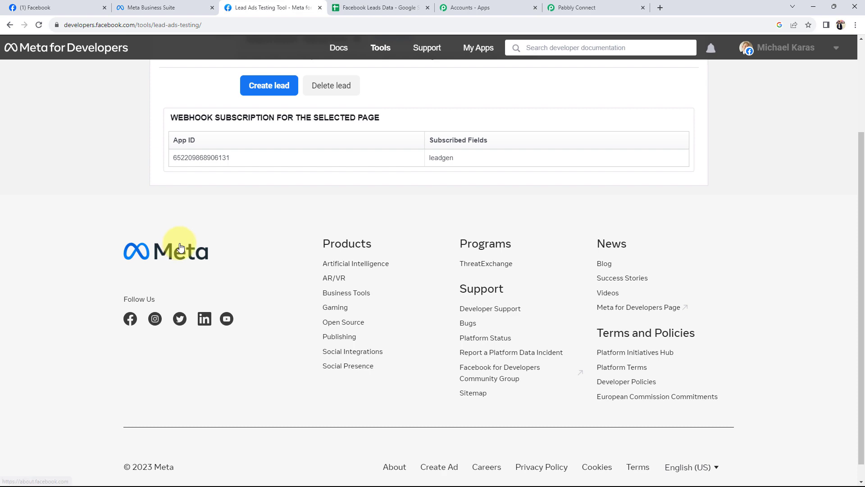
scroll(248, 244, "up", 3)
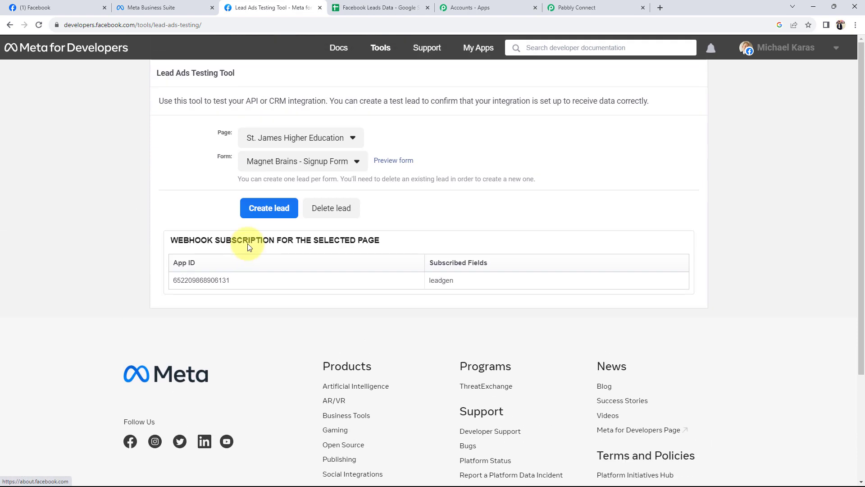
- Choose New Lead Form as the form for St. James Higher Education and open its preview
left_click(283, 168)
left_click(257, 208)
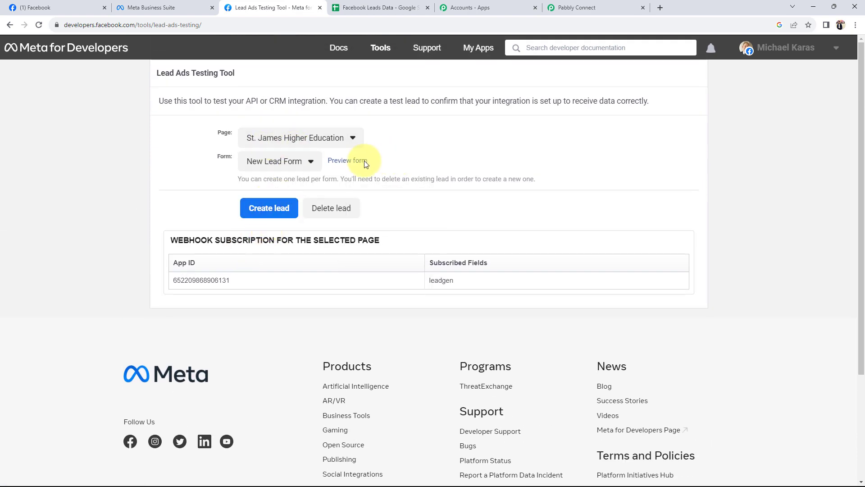
left_click(334, 163)
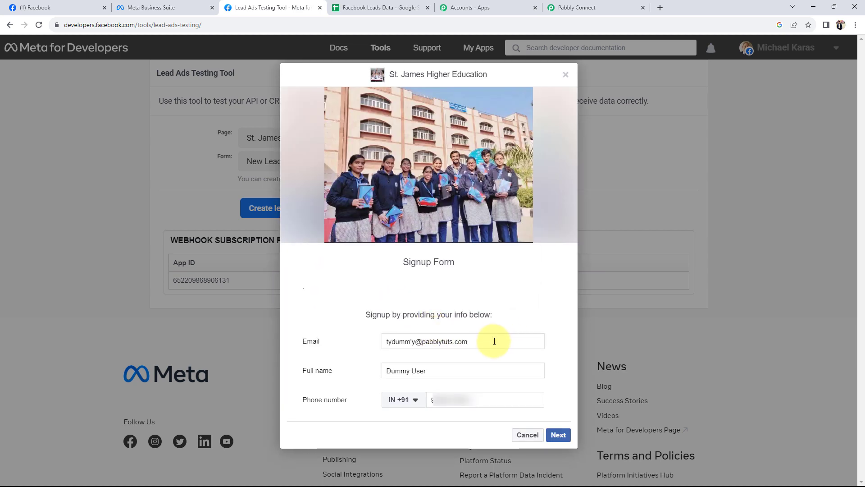
- Fill in the signup form with a new test lead's email, full name and phone number, and submit it
left_click(482, 344)
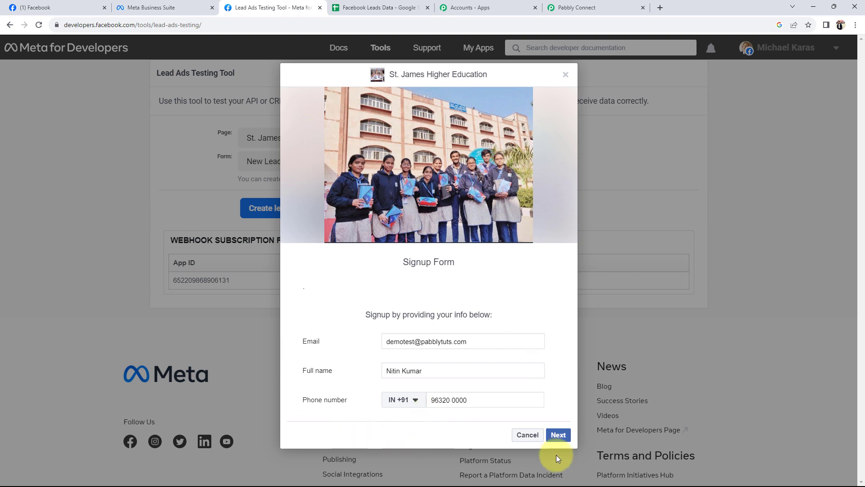
left_click(558, 434)
left_click(555, 340)
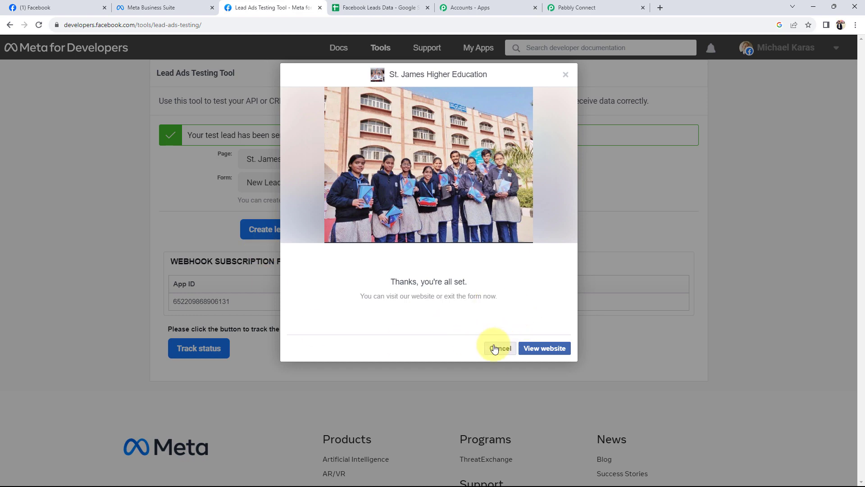
- Switch to Google Sheets, check the new lead in row 4 of Facebook Leads Data, and return to the Pabbly Connect workflow
left_click(391, 7)
left_click(82, 207)
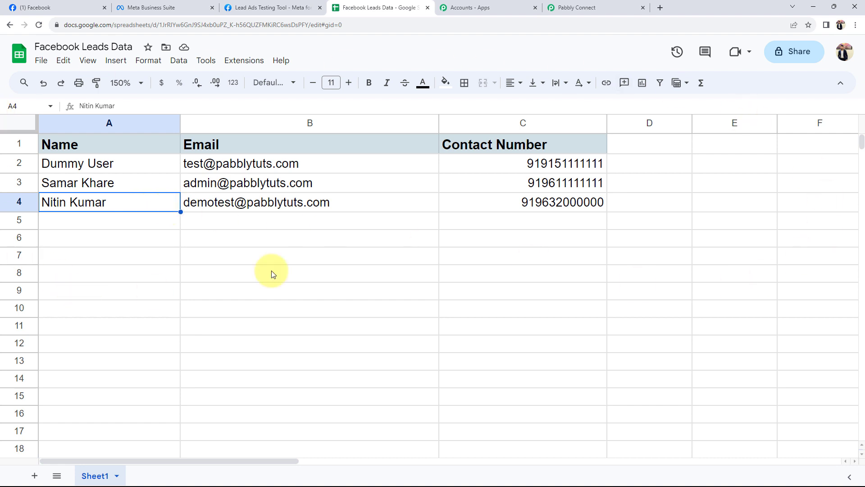
left_click(575, 7)
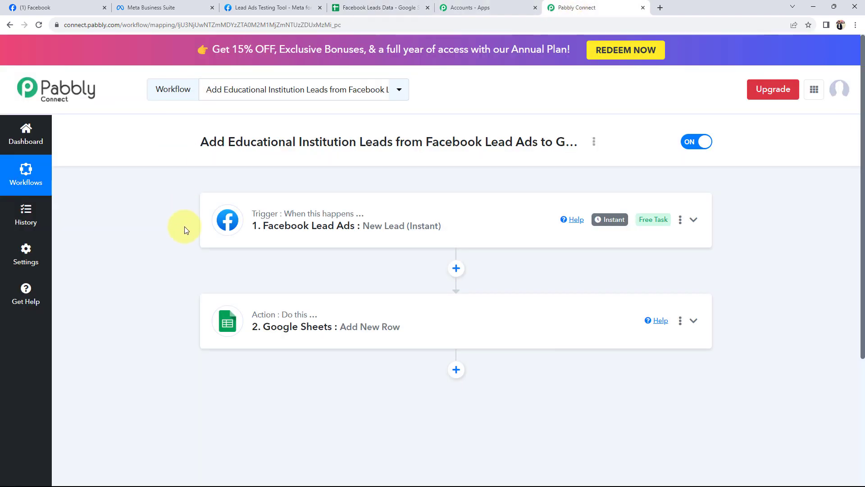